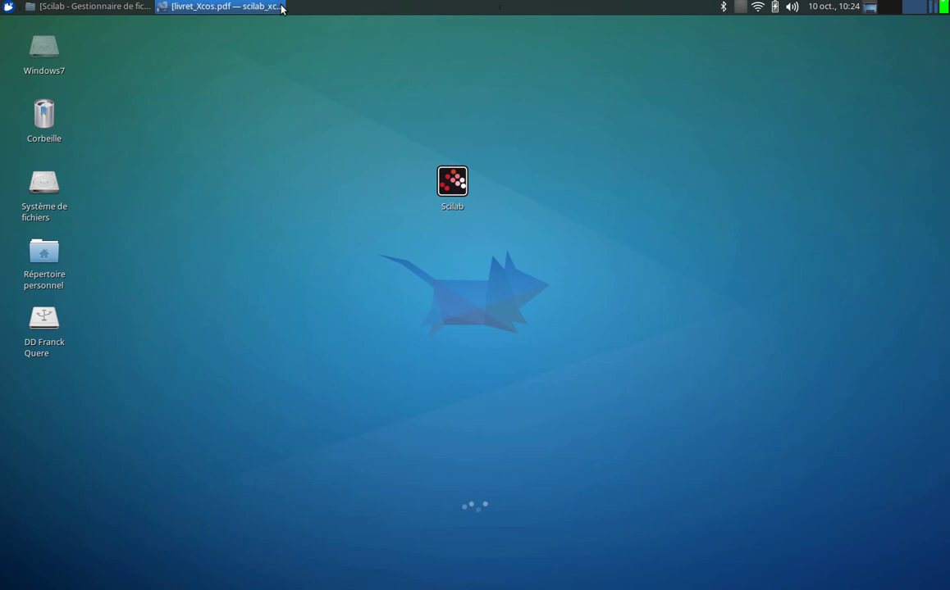
Bring up the livret_Xcos.pdf booklet at its section on installing Scilab and the external modules.
click(243, 8)
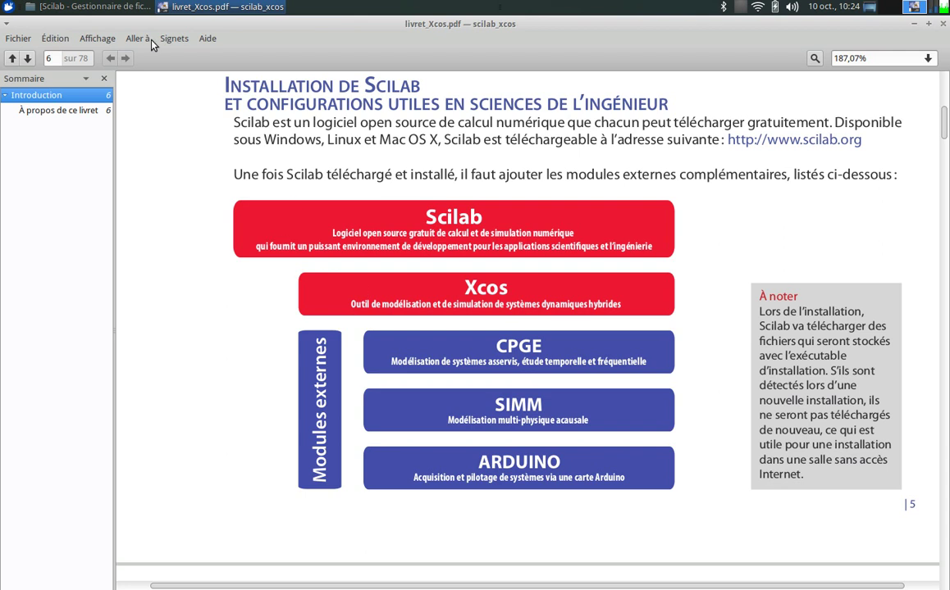
click(741, 7)
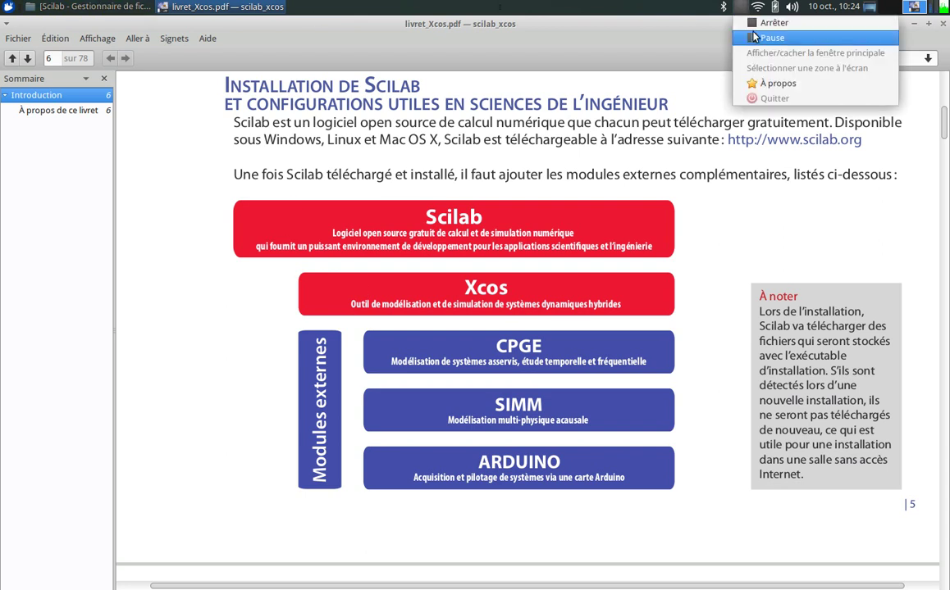
click(770, 38)
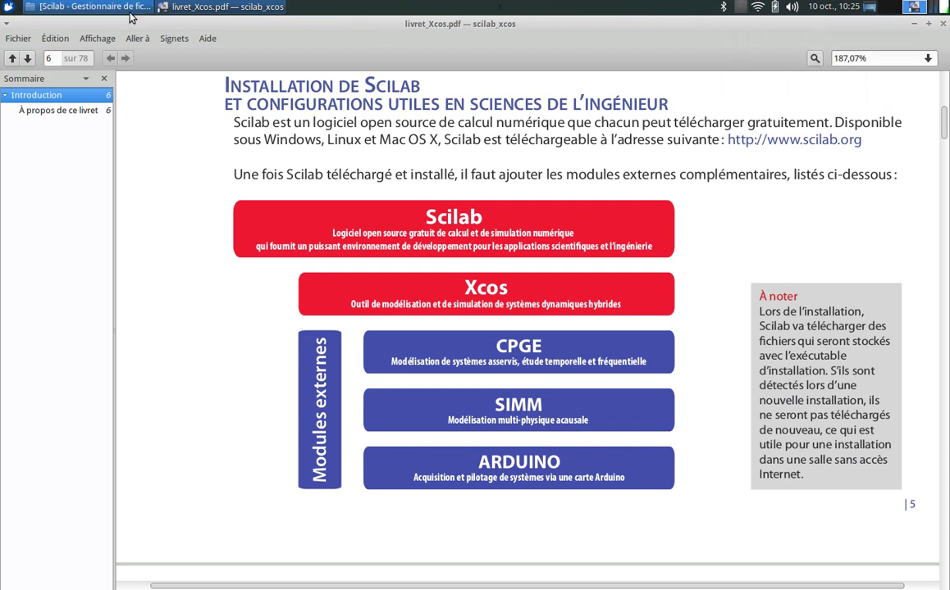
Launch Scilab from its desktop shortcut and mark the untrusted launcher as executable.
click(90, 7)
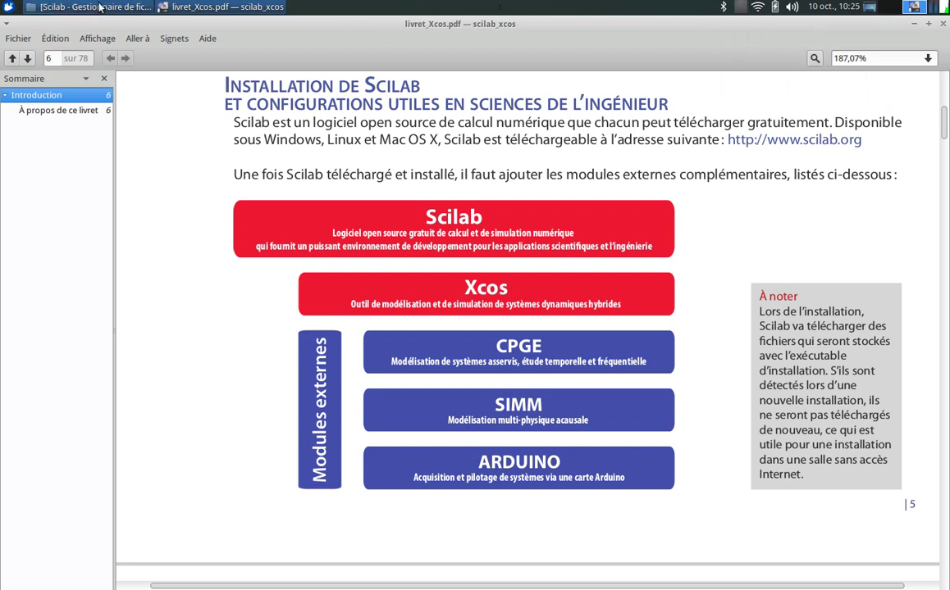
click(82, 6)
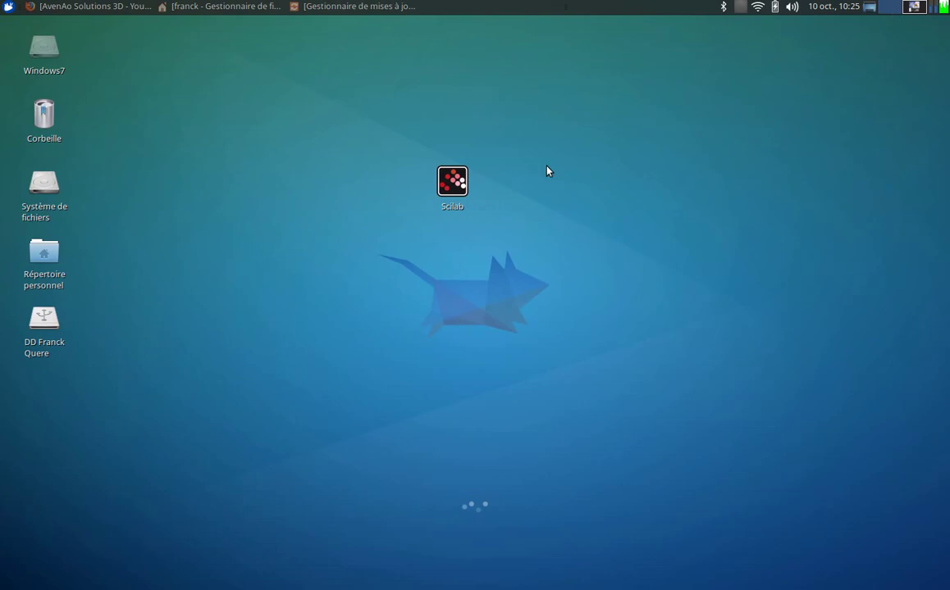
double_click(456, 190)
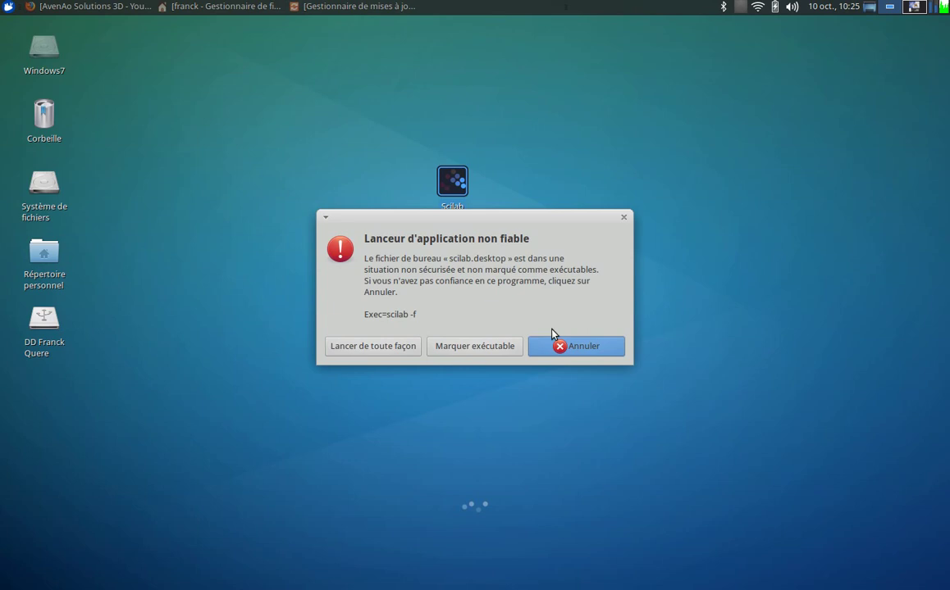
click(483, 346)
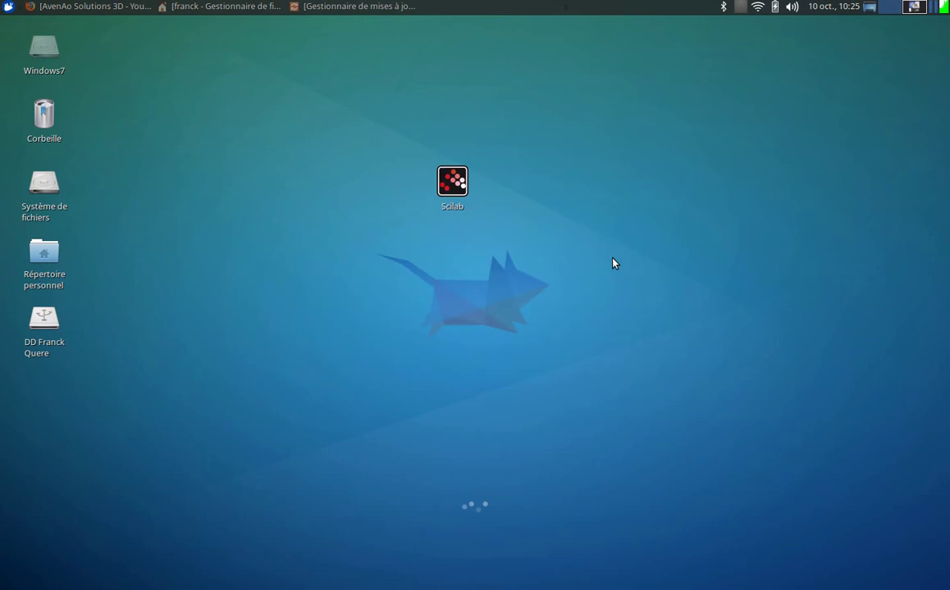
Review the module loading messages in the Scilab console from the beginning of the startup output.
click(738, 12)
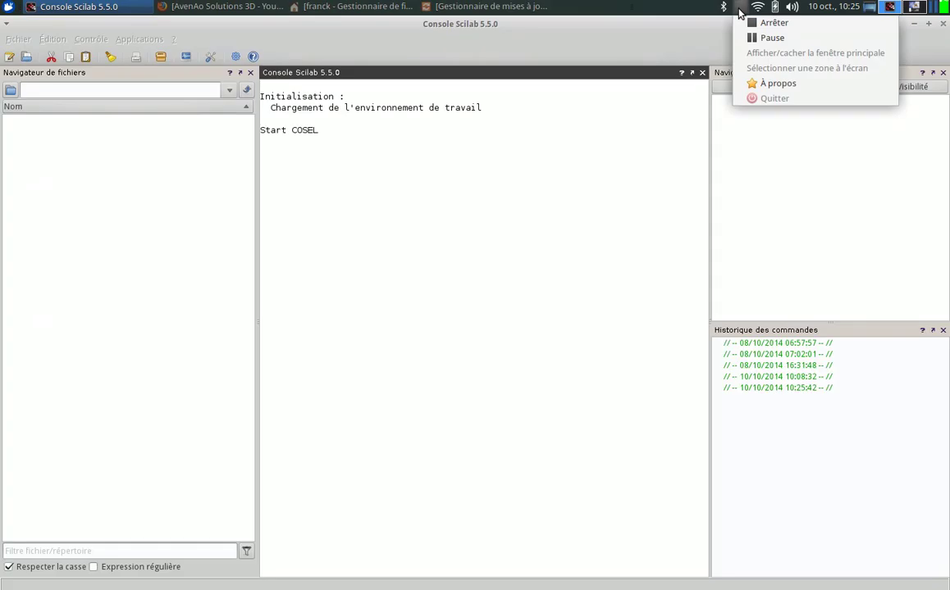
click(648, 220)
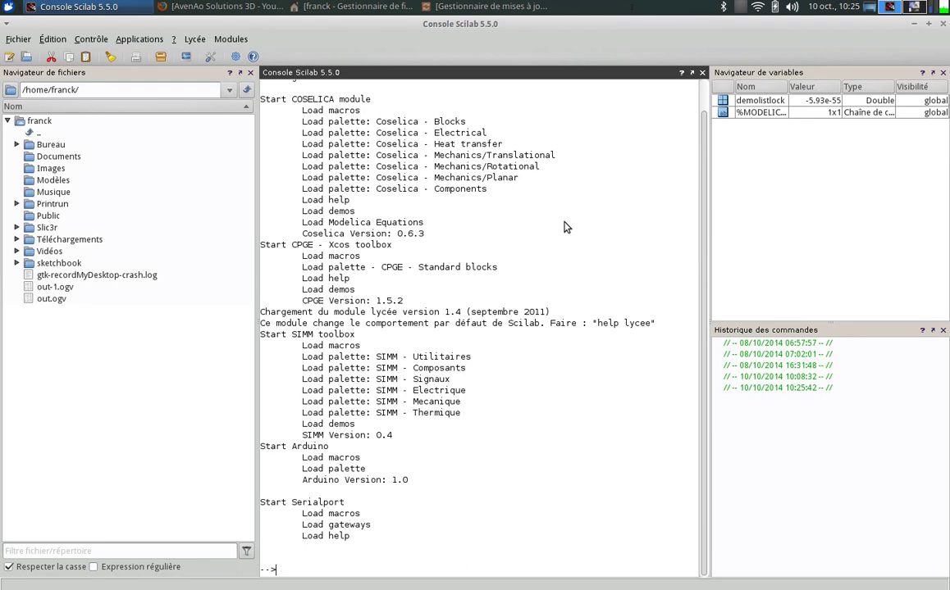
scroll(565, 226, up, 1)
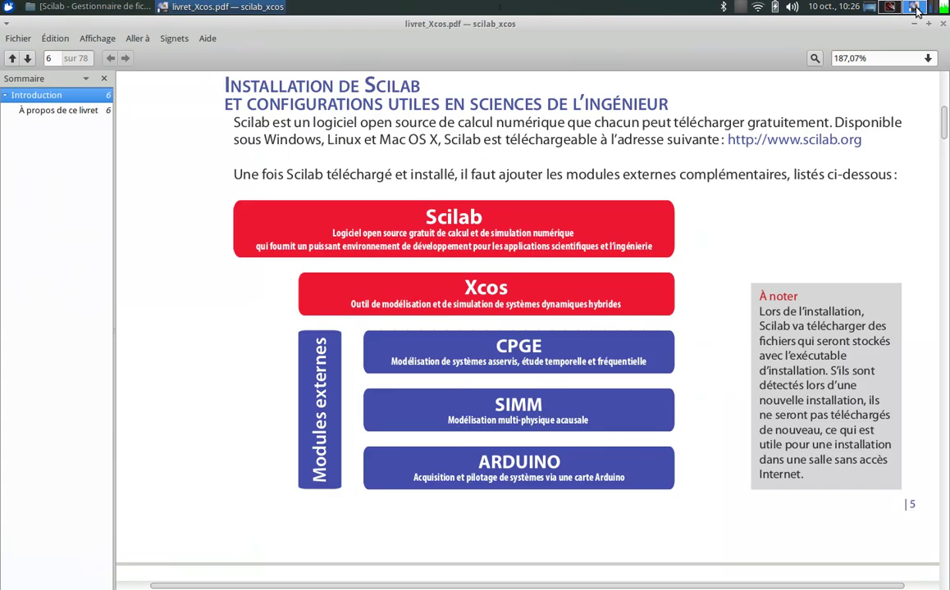
Switch back to the livret_Xcos.pdf booklet, go to its cover page and set the zoom to 100%.
click(912, 8)
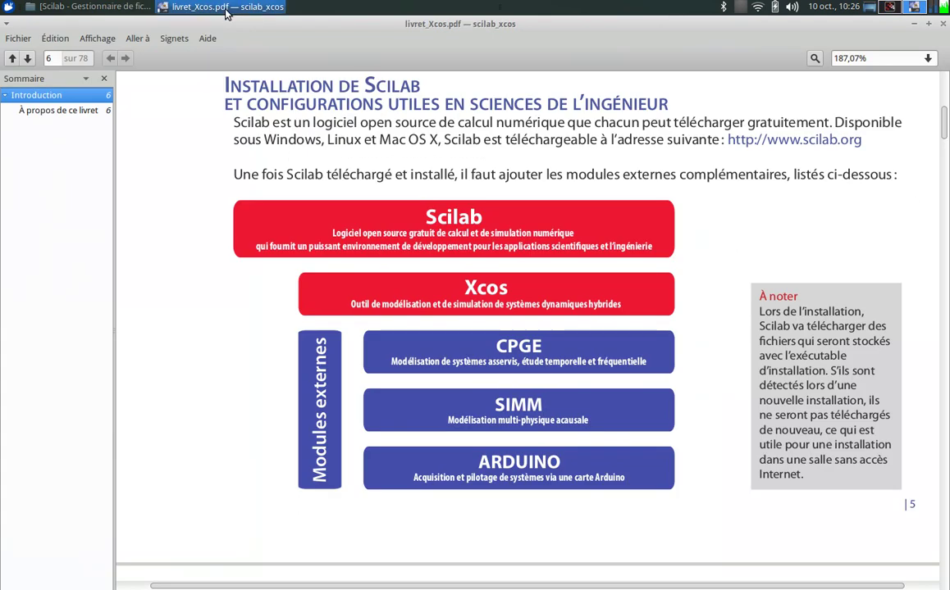
key(ctrl+Home)
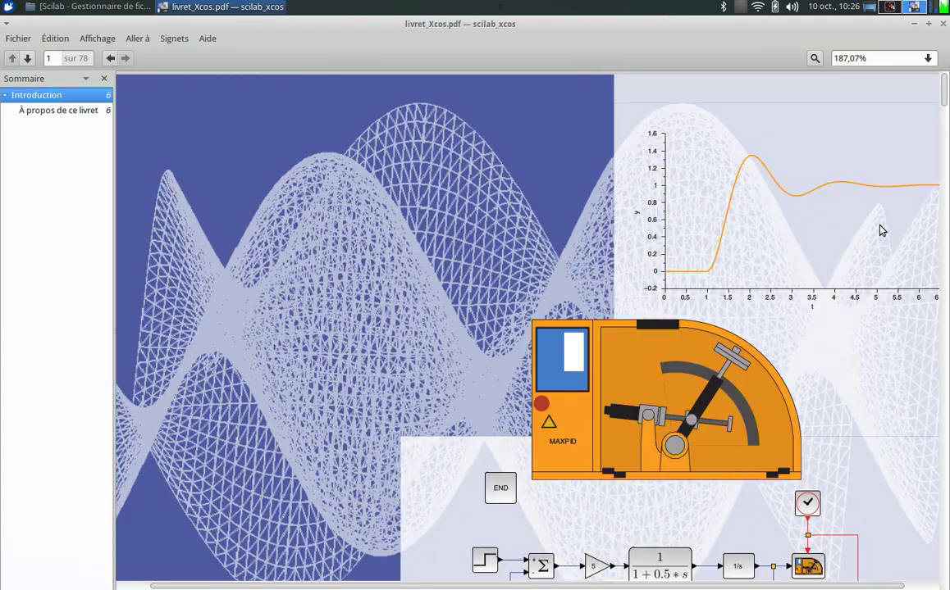
click(927, 58)
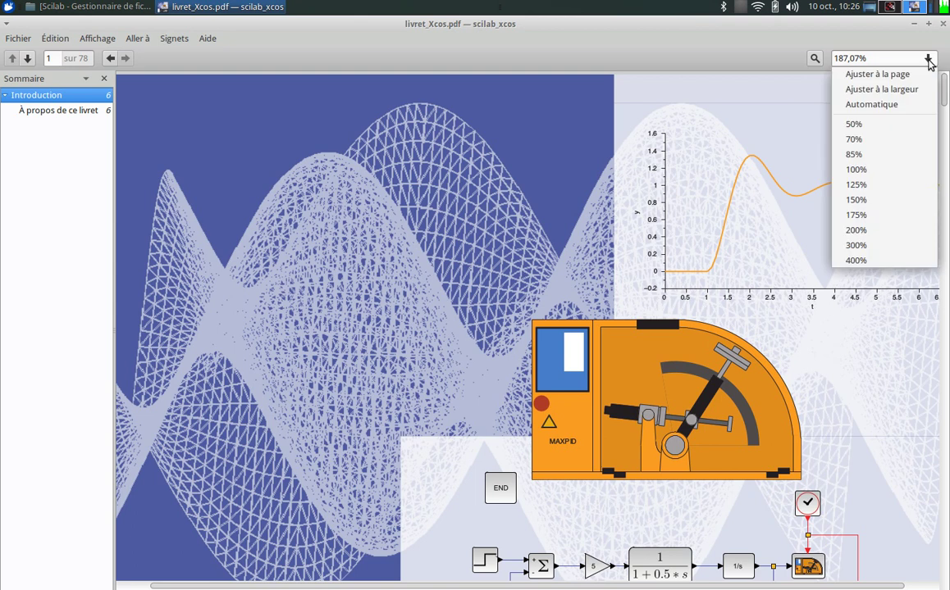
click(889, 171)
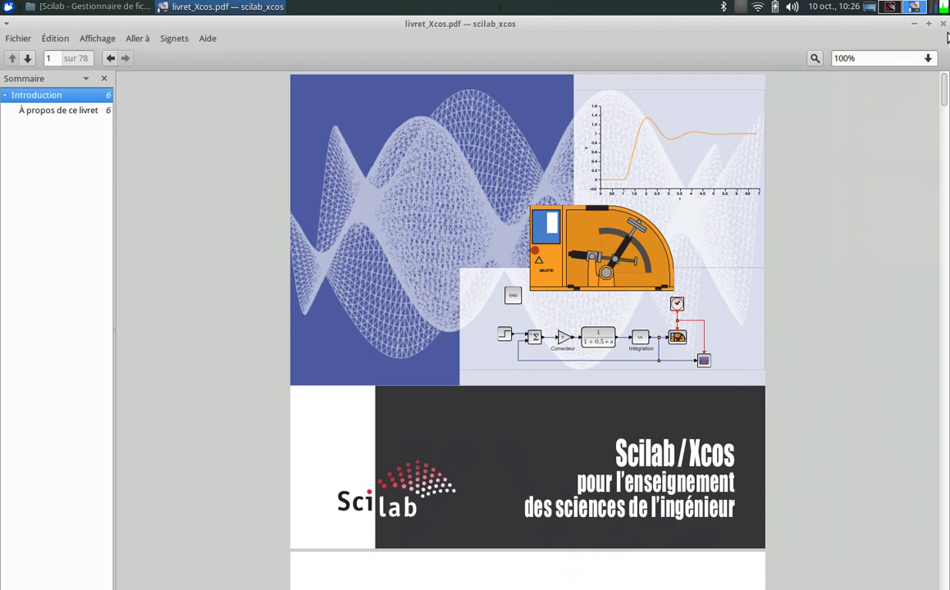
Read the booklet's table of contents, the ATOMS module installation instructions and the "Installation d'un compilateur C" section.
click(944, 118)
click(946, 119)
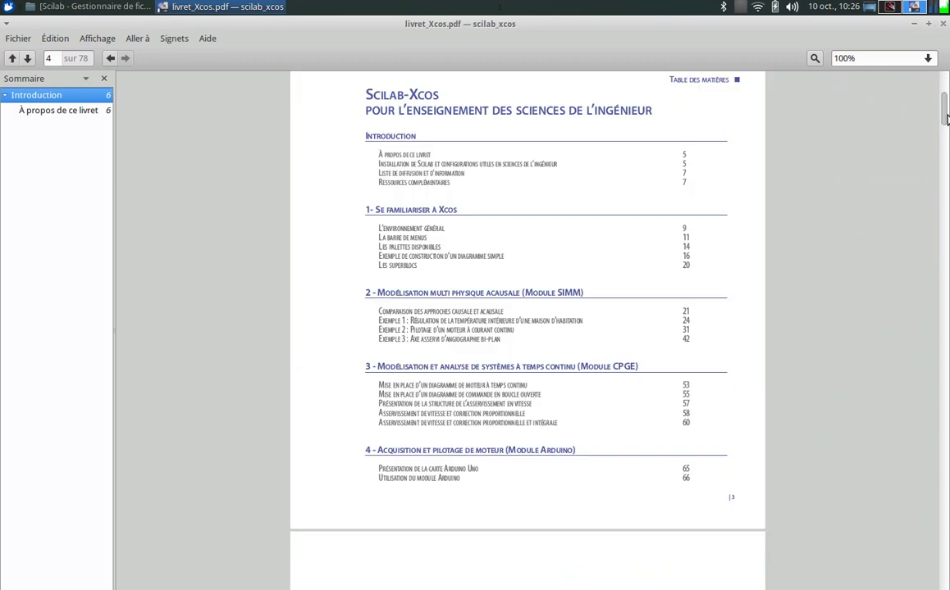
drag(947, 119, 944, 140)
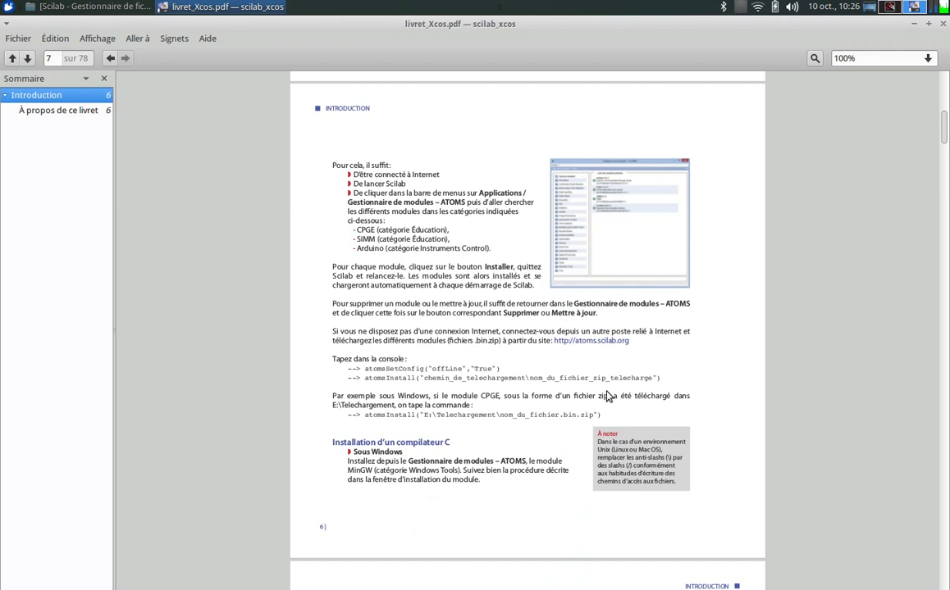
scroll(601, 392, down, 3)
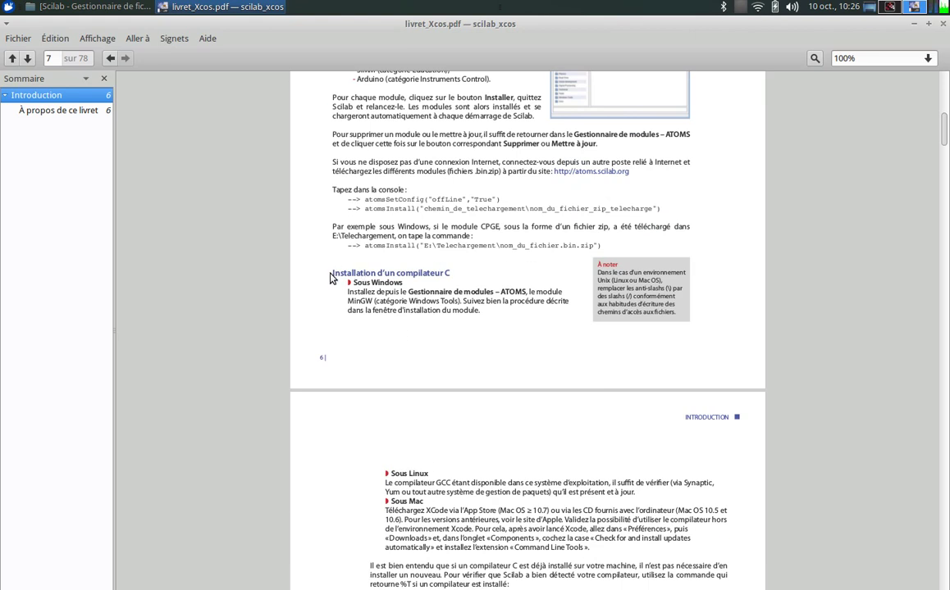
drag(333, 273, 456, 281)
click(452, 278)
Switch back to the Scilab console and open the ATOMS module manager.
click(892, 12)
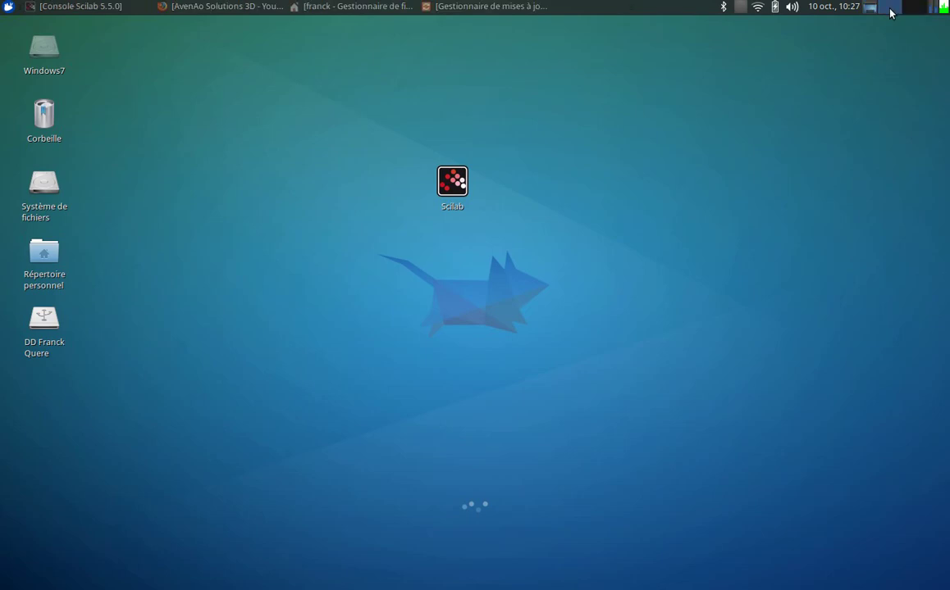
click(892, 11)
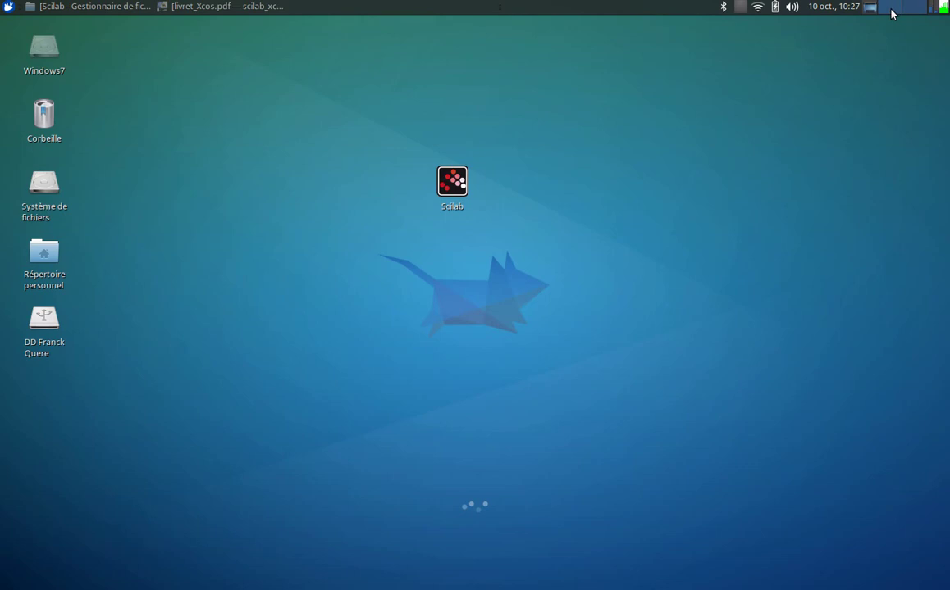
click(892, 12)
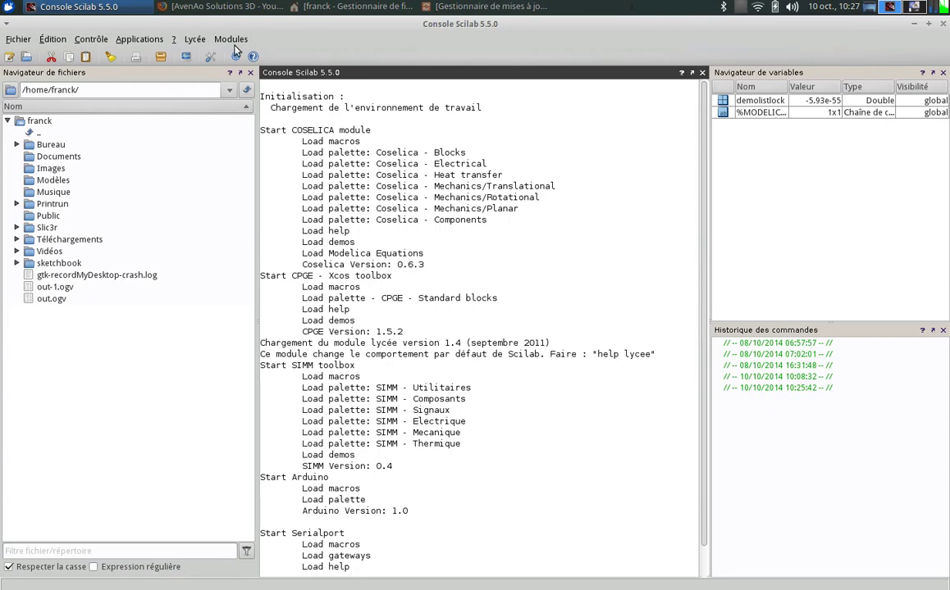
click(162, 59)
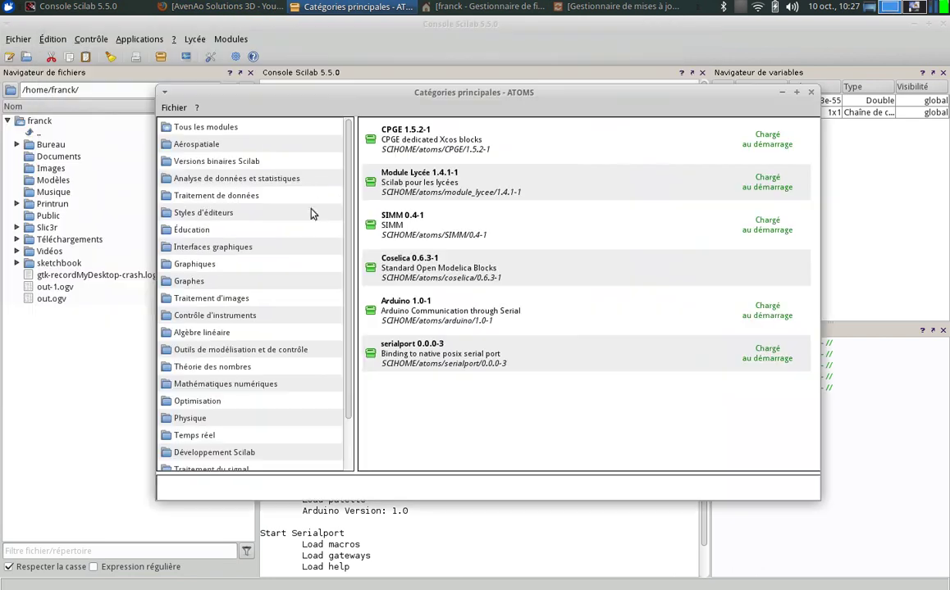
Examine the details of the Coselica module in the Xcos category of the module manager.
click(207, 131)
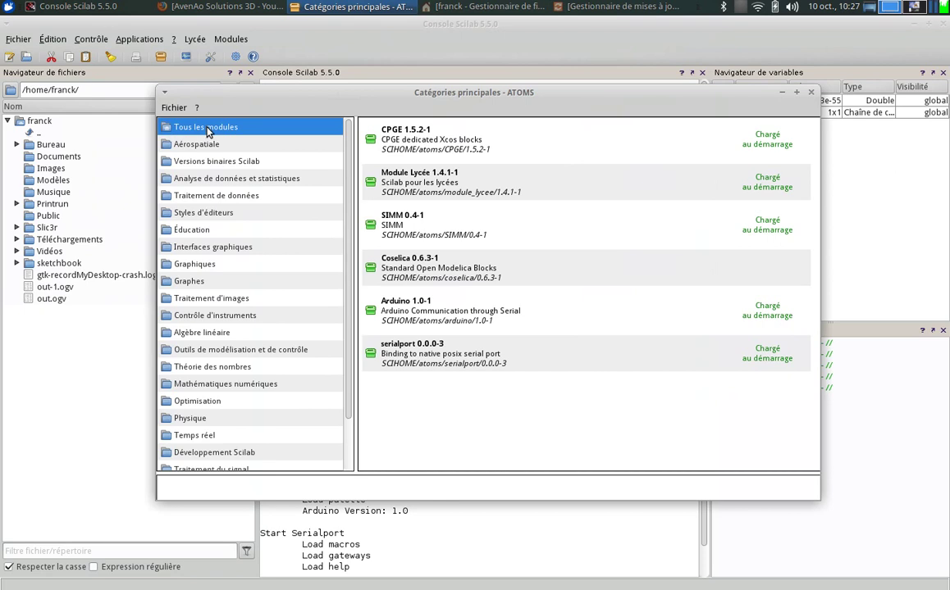
drag(351, 184, 344, 259)
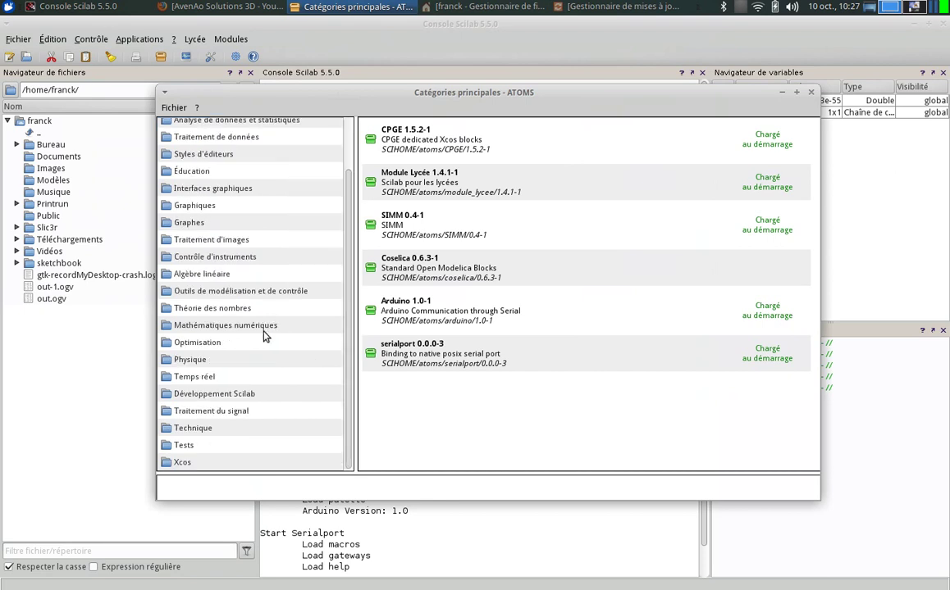
click(179, 464)
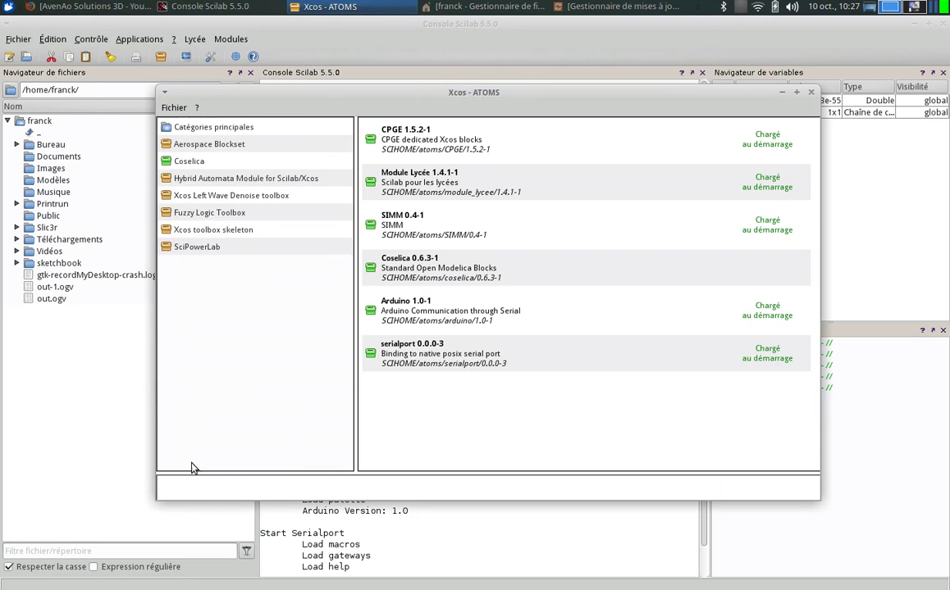
click(189, 164)
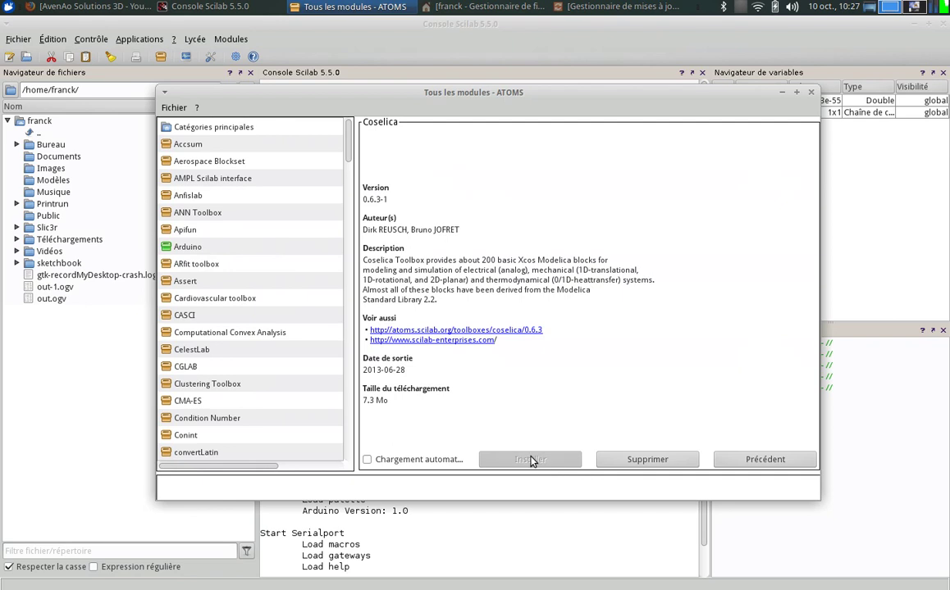
Look up CPGE and SIMM in the Éducation category and the Arduino module's details under Contrôle d'instruments.
click(230, 133)
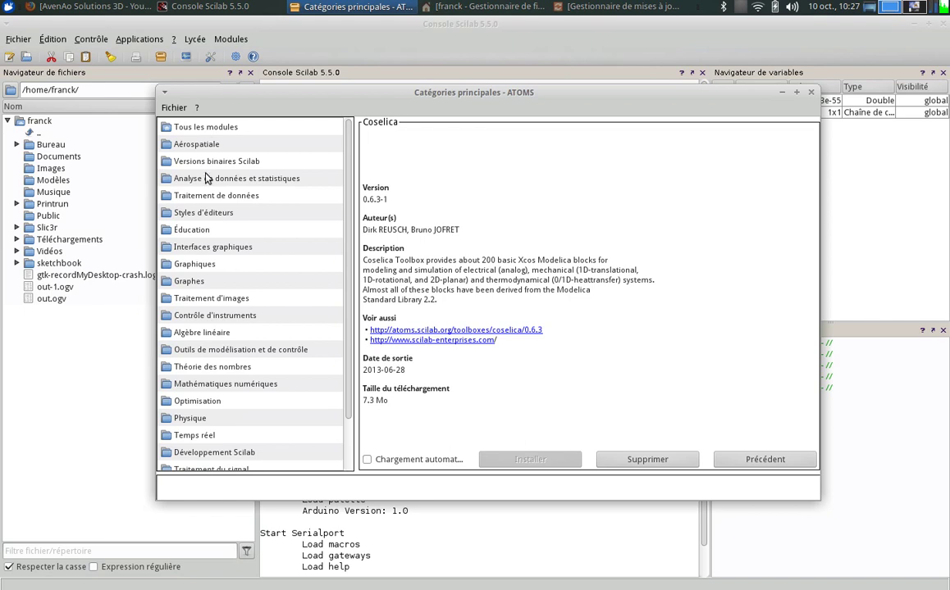
click(197, 233)
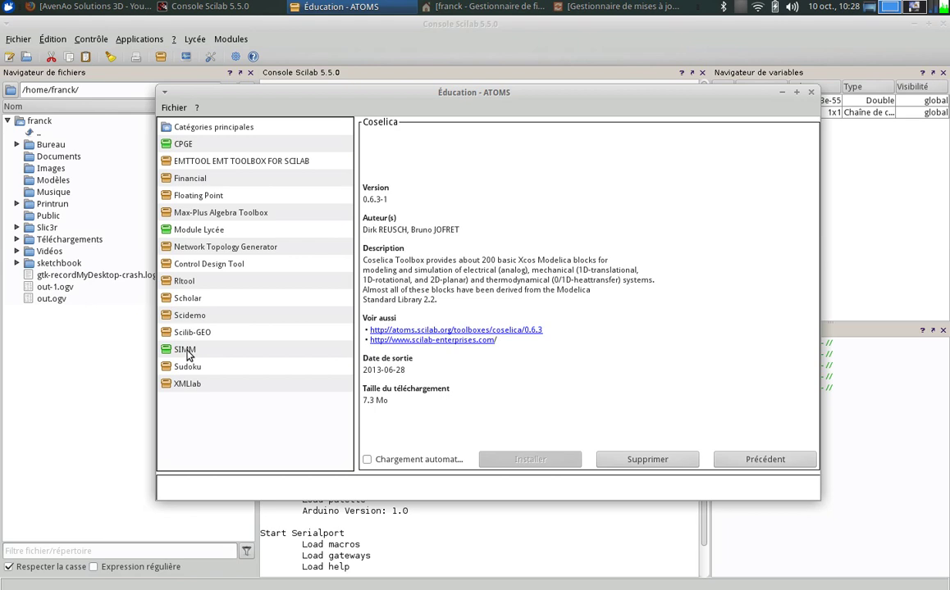
click(162, 124)
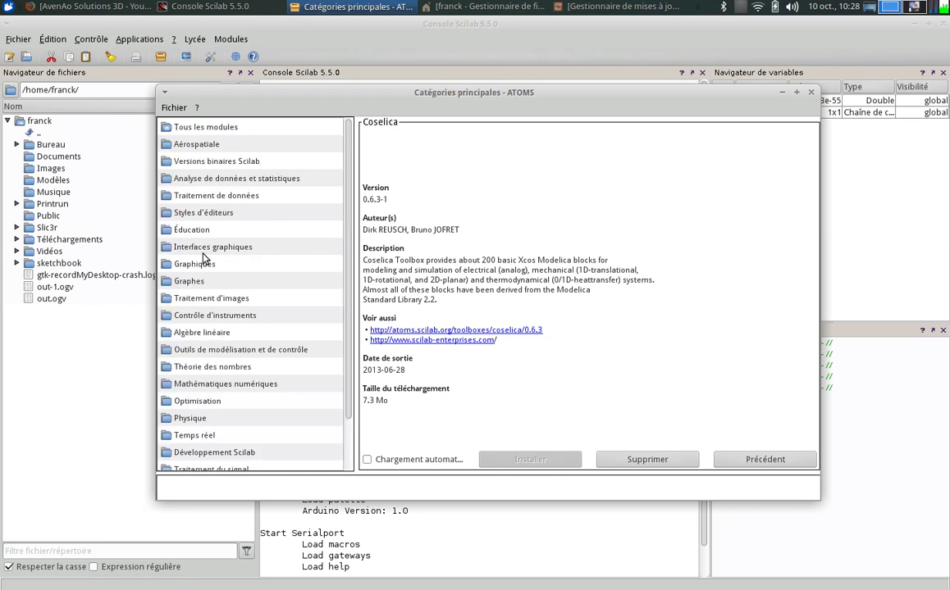
click(208, 319)
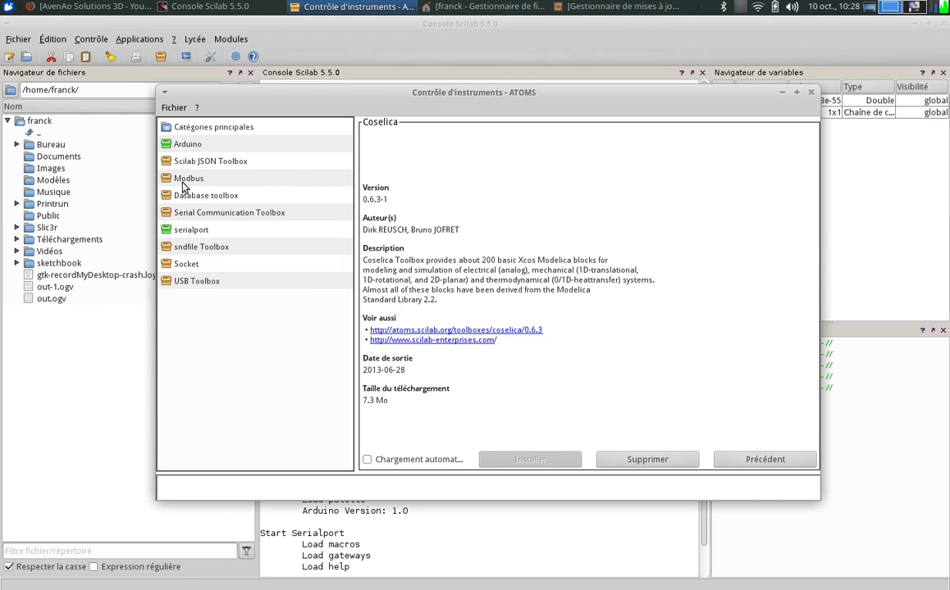
click(176, 144)
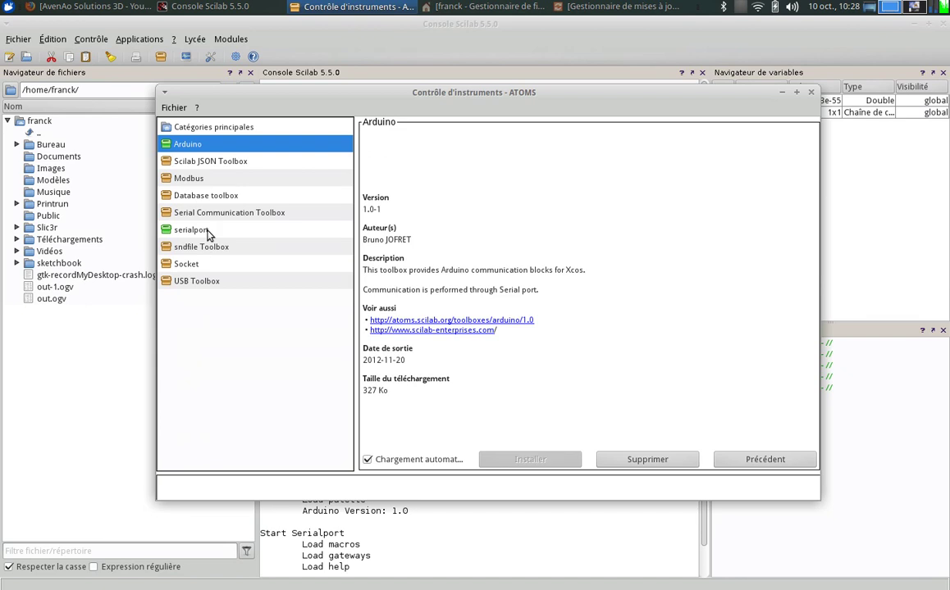
click(197, 132)
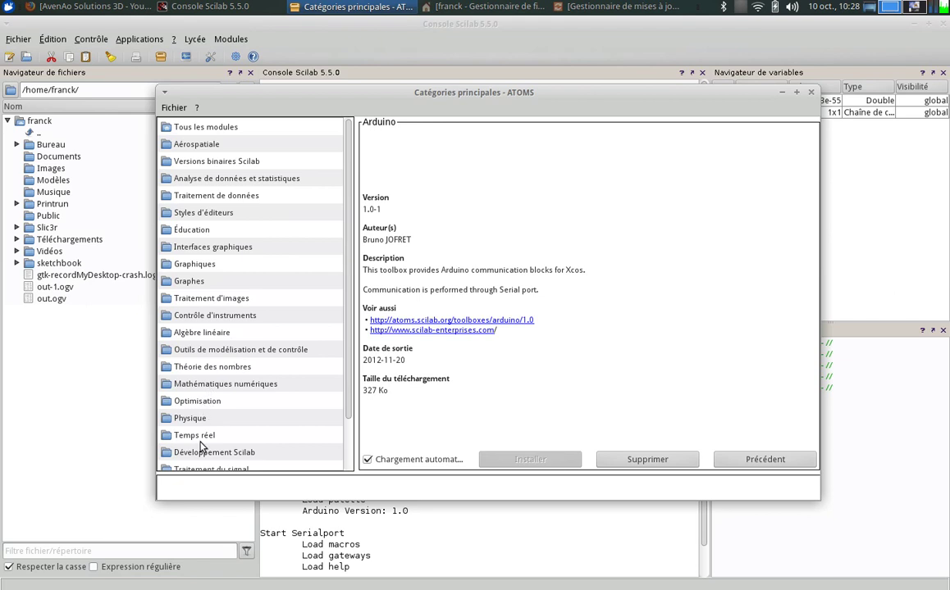
Check the modules in the Technique category and return to the end of the main category list.
drag(350, 411, 346, 451)
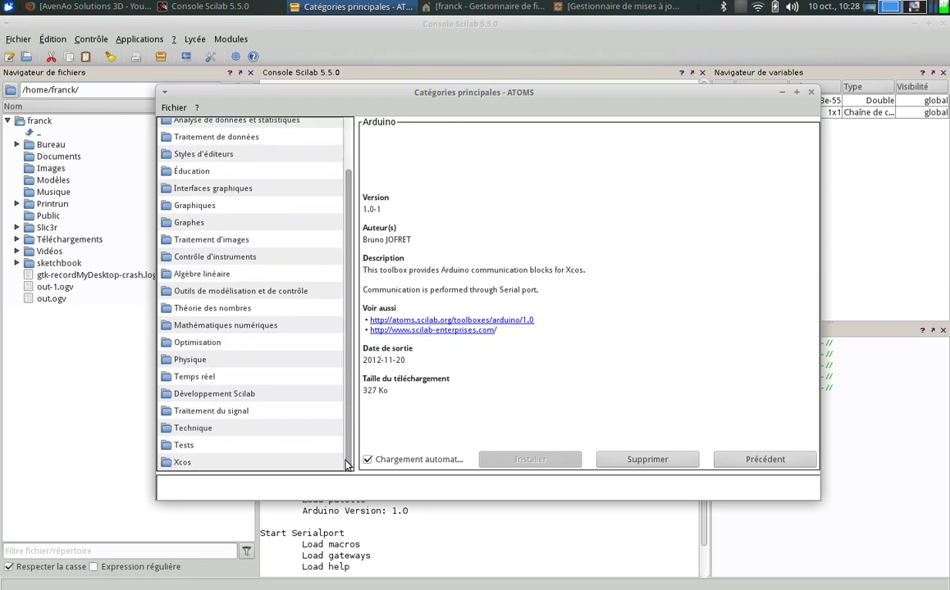
click(197, 433)
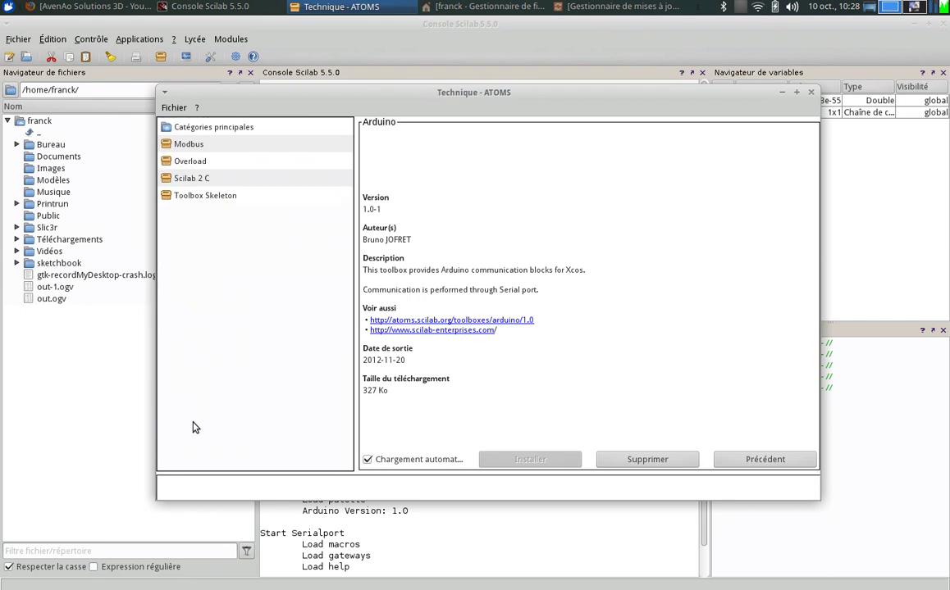
click(180, 125)
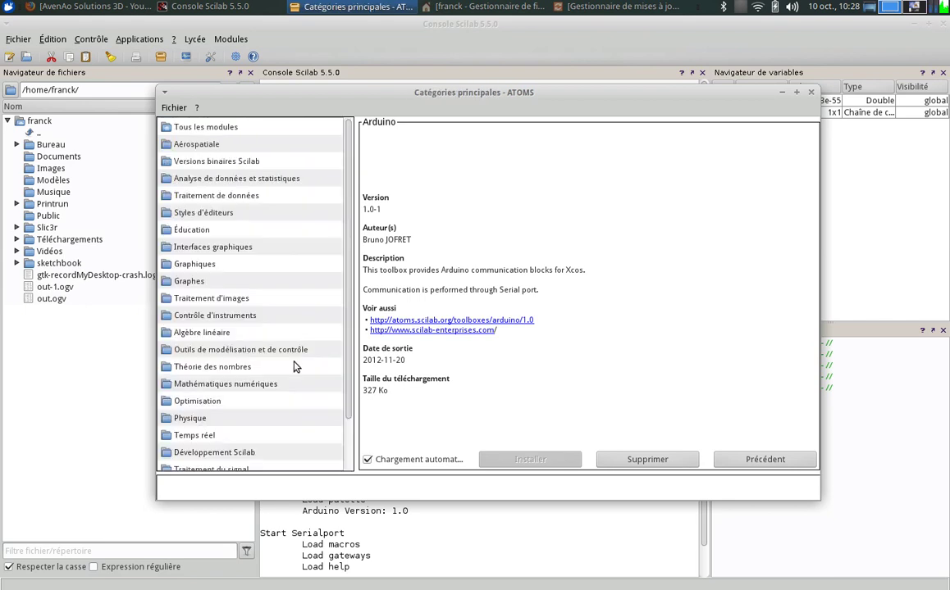
drag(343, 398, 351, 438)
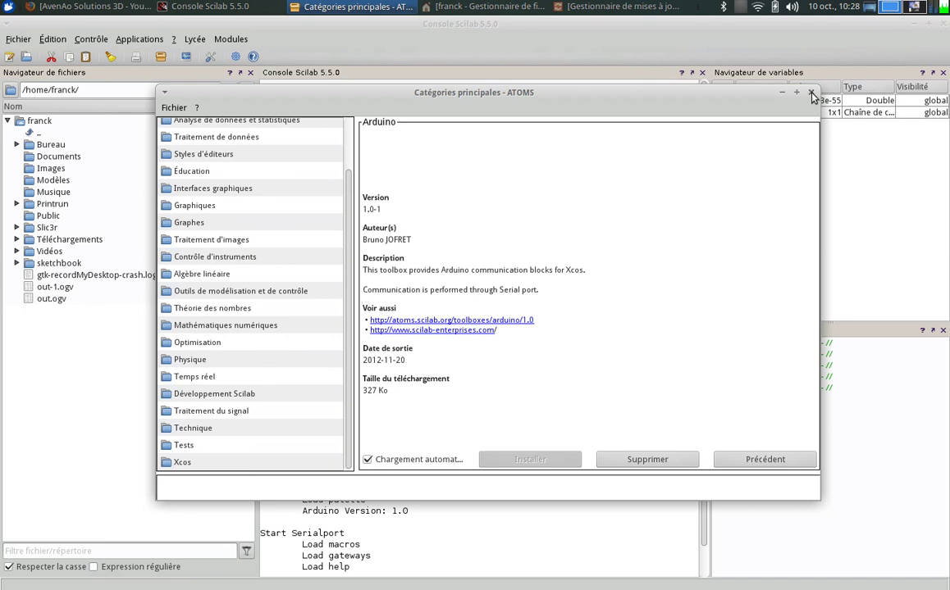
Review the complete list of ATOMS module categories, from Tous les modules down to Xcos.
drag(347, 316, 349, 271)
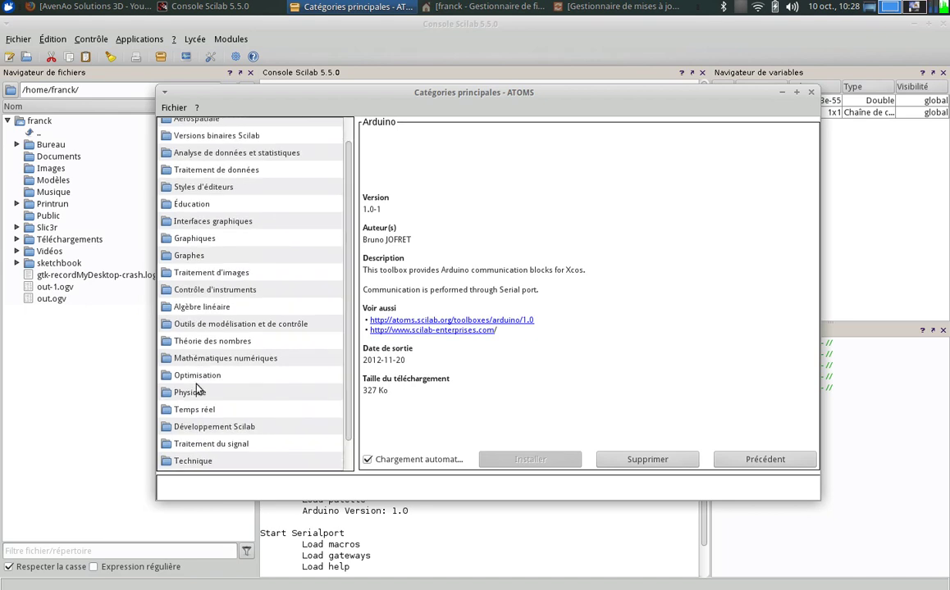
drag(351, 388, 349, 360)
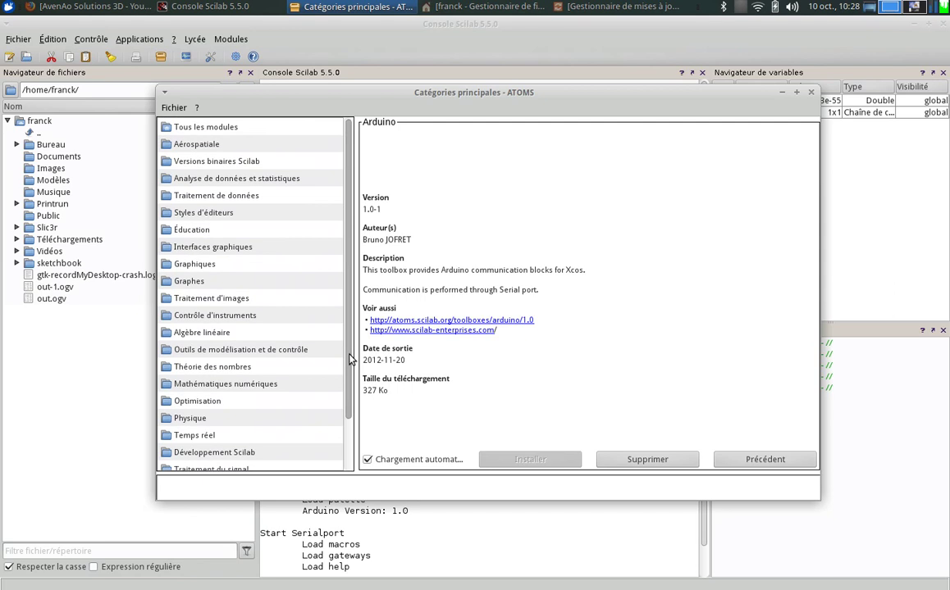
scroll(351, 410, down, 3)
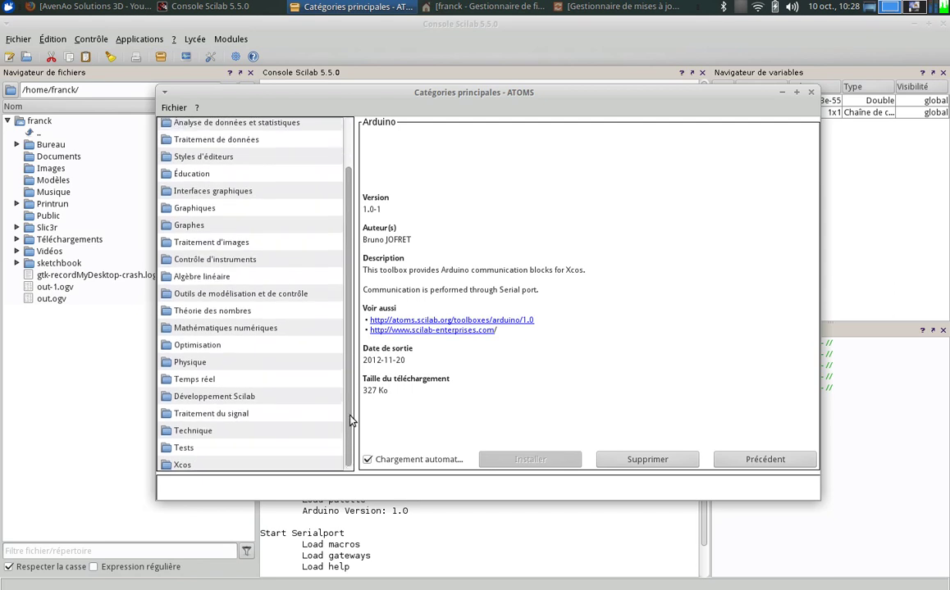
scroll(353, 329, up, 3)
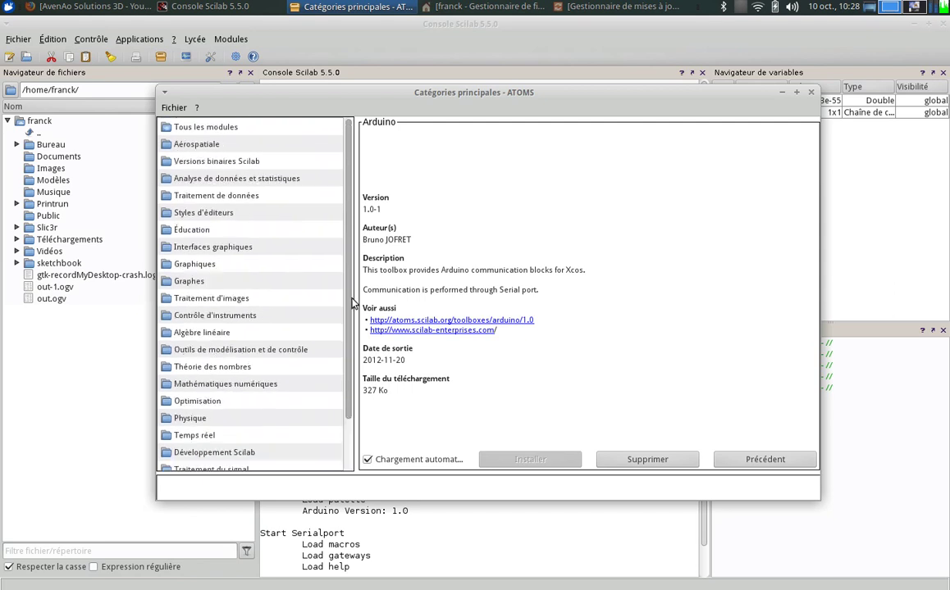
click(213, 129)
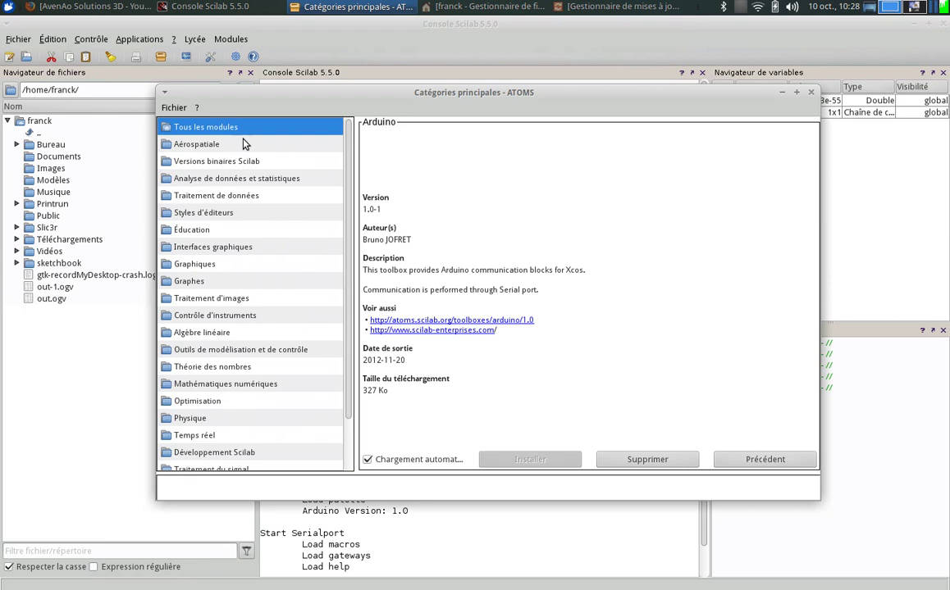
drag(350, 269, 358, 316)
right_click(741, 10)
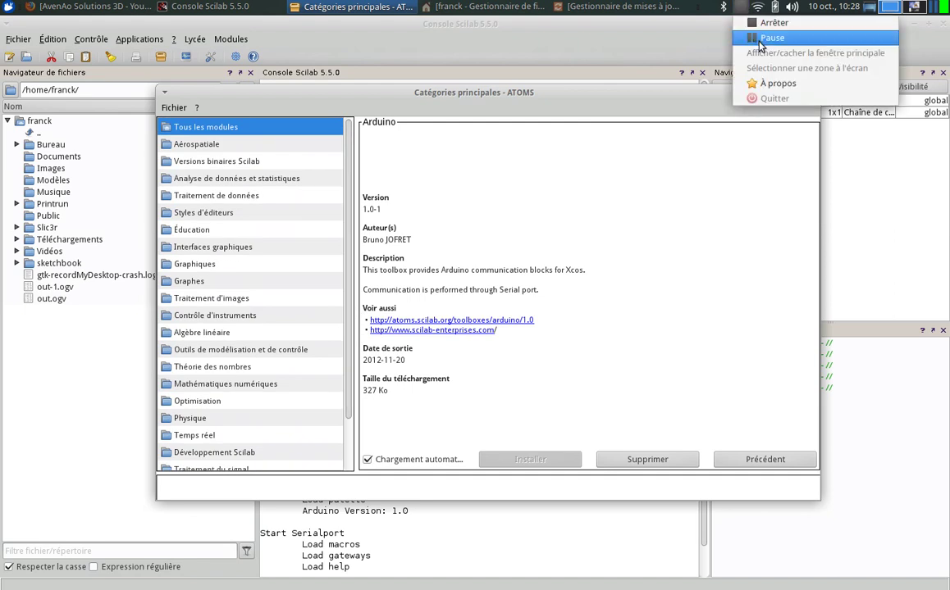
click(772, 38)
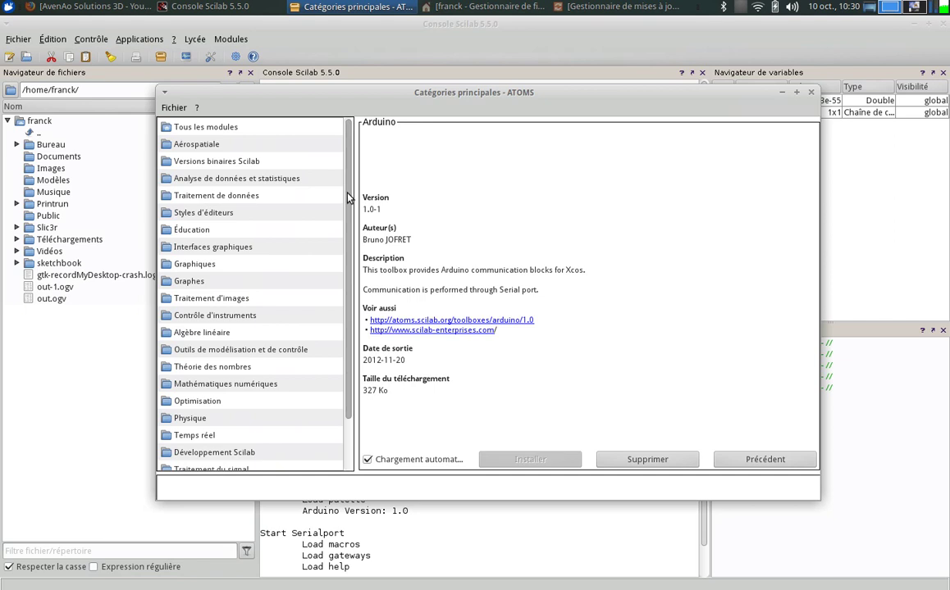
drag(350, 197, 350, 249)
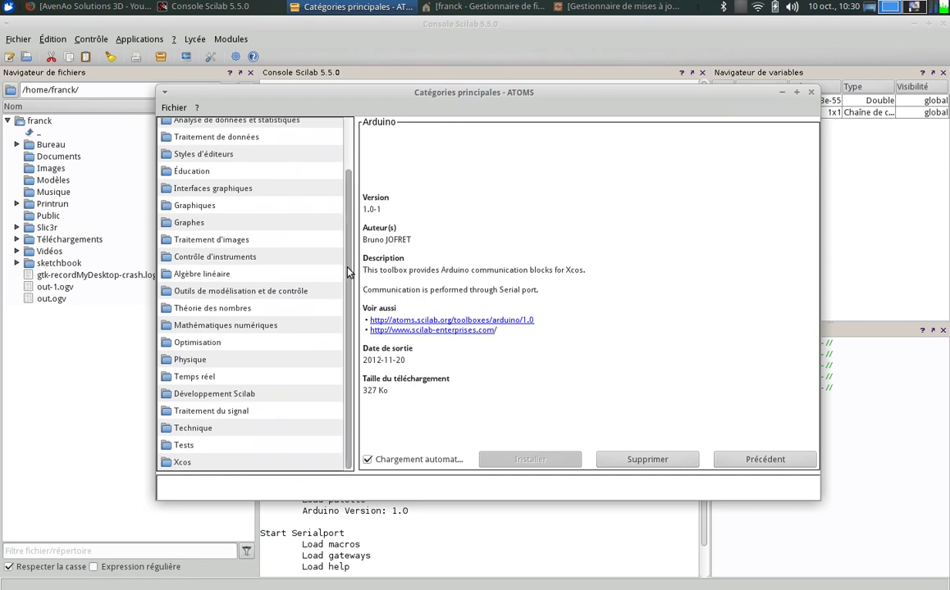
scroll(343, 266, up, 1)
scroll(343, 266, up, 3)
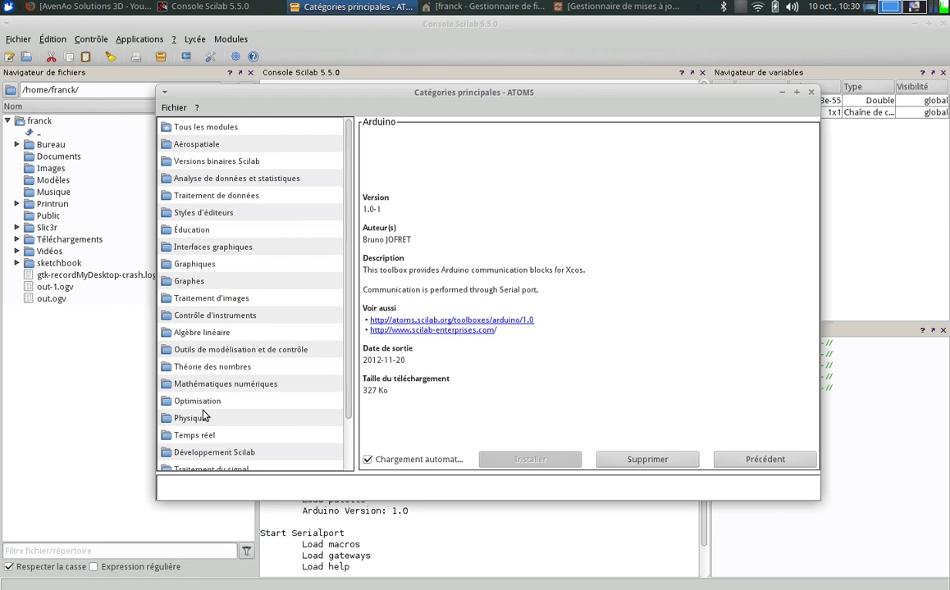
scroll(349, 353, down, 5)
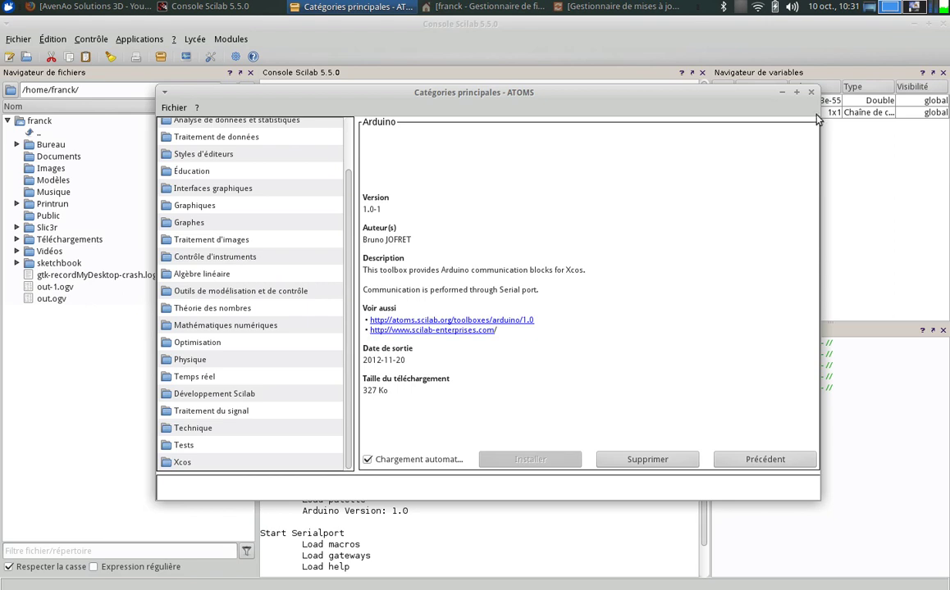
Close the ATOMS module manager and launch Xcos from the Scilab console.
key(alt+F4)
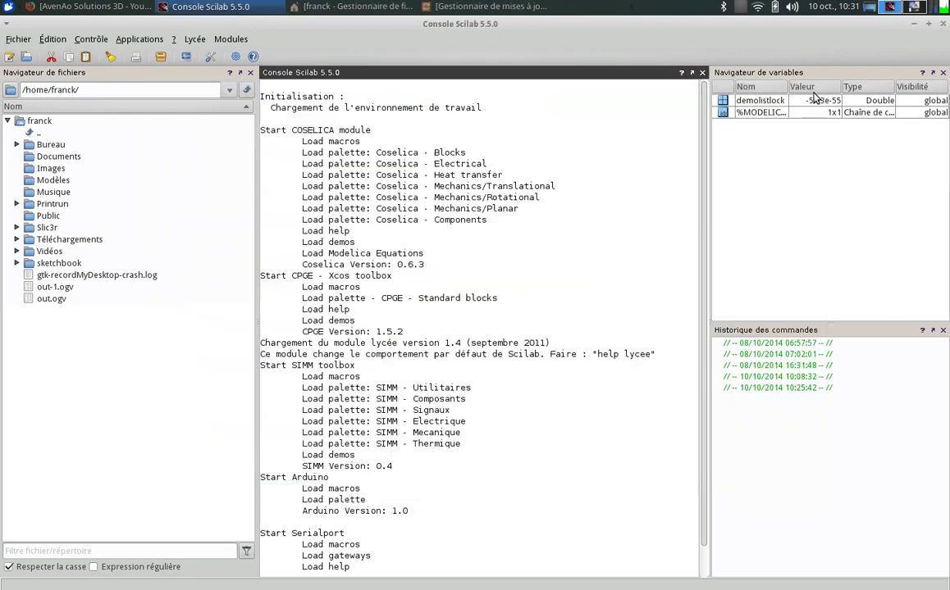
right_click(740, 6)
click(753, 25)
click(186, 56)
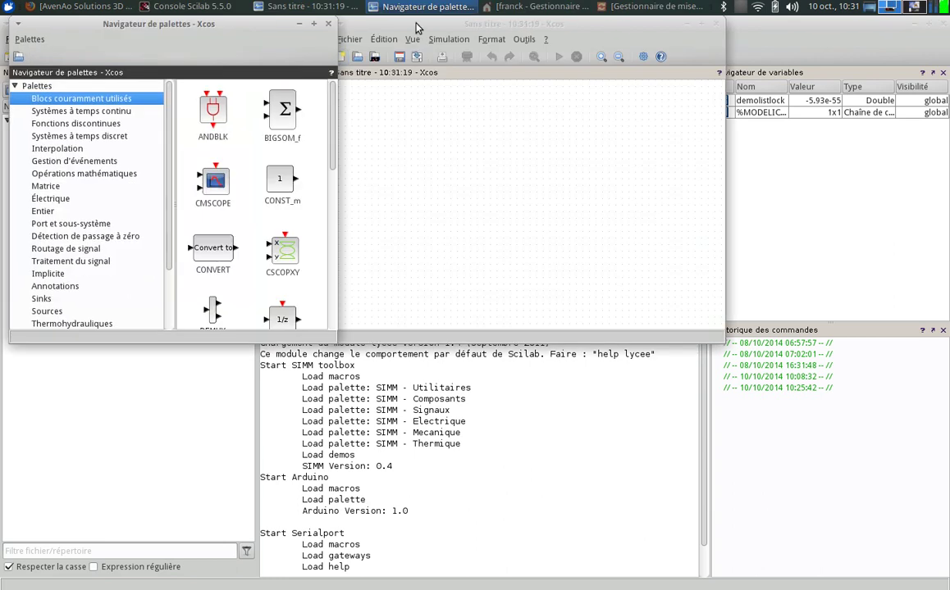
Arrange the palette browser and the empty diagram window side by side, and keep the palette browser always above other windows.
drag(414, 22, 565, 38)
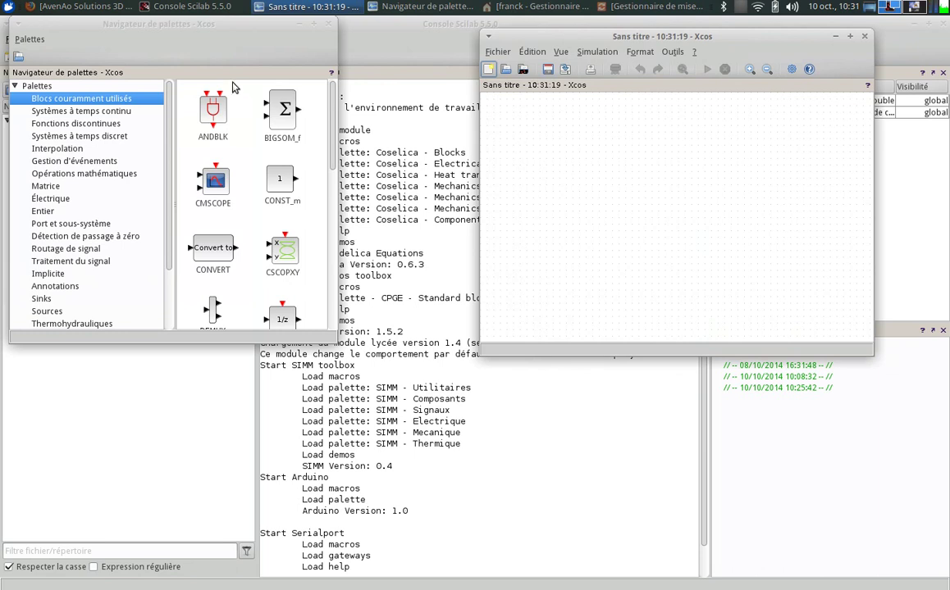
drag(135, 24, 159, 31)
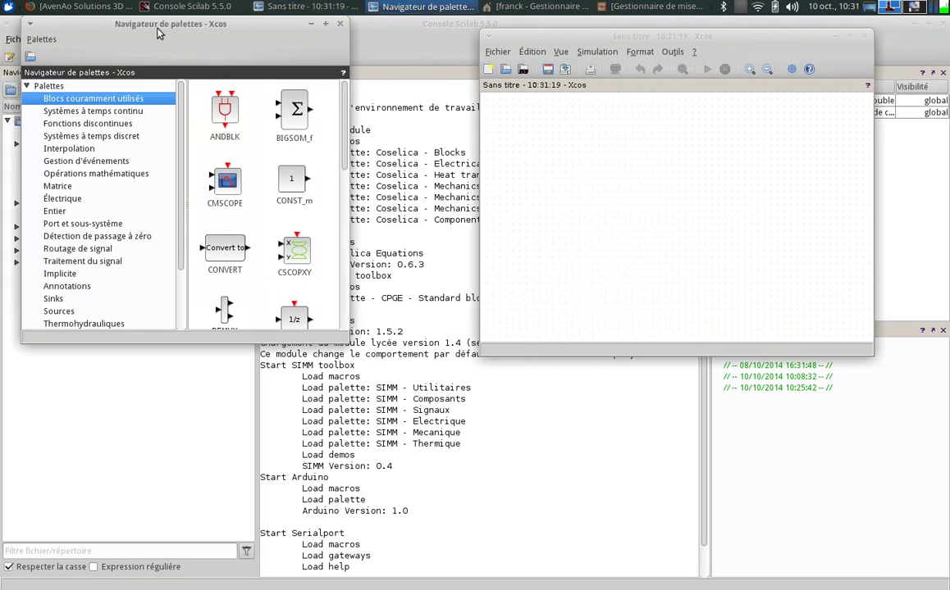
click(29, 24)
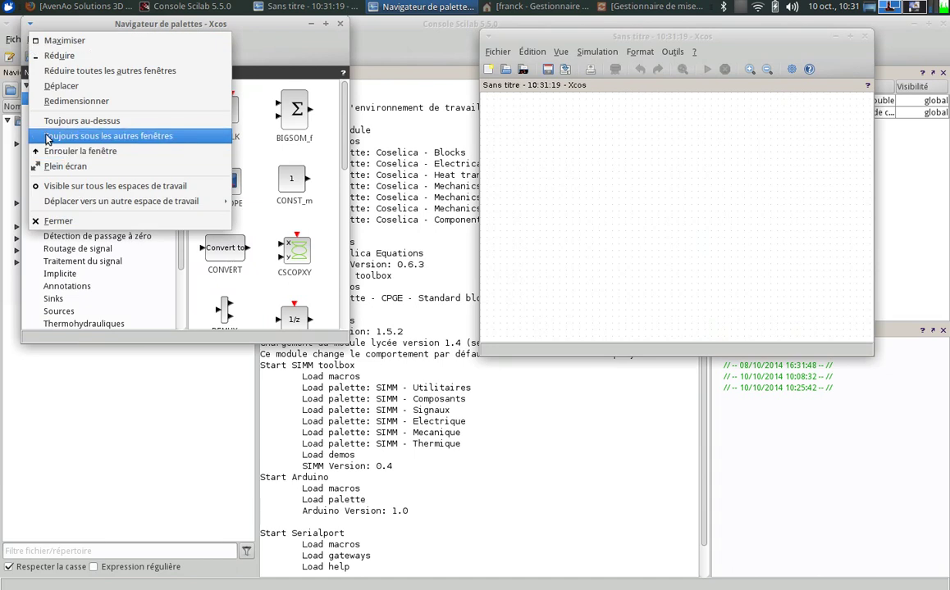
click(45, 121)
drag(104, 30, 83, 29)
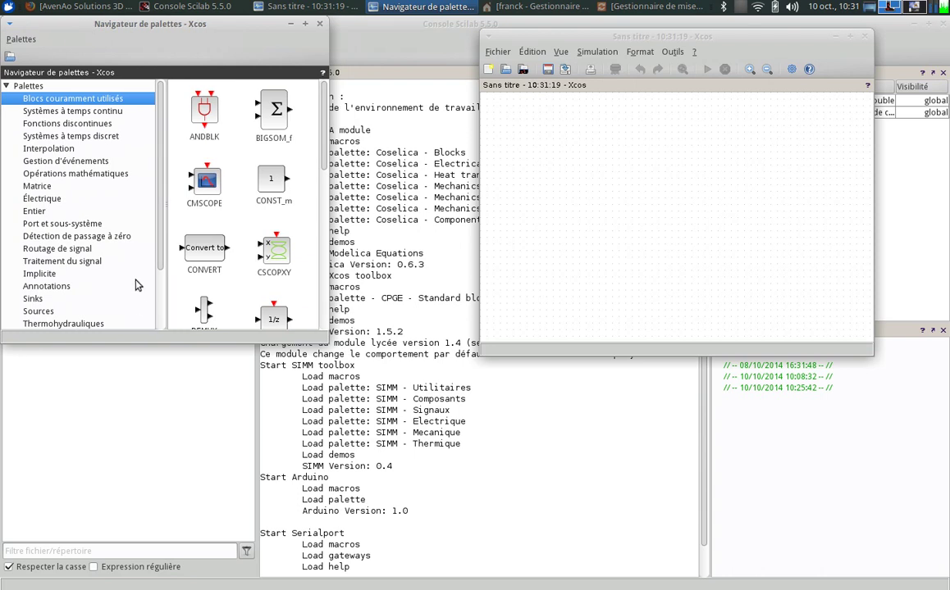
Collapse the standard Palettes group, widen the palette tree and expand the SIMM group.
click(9, 85)
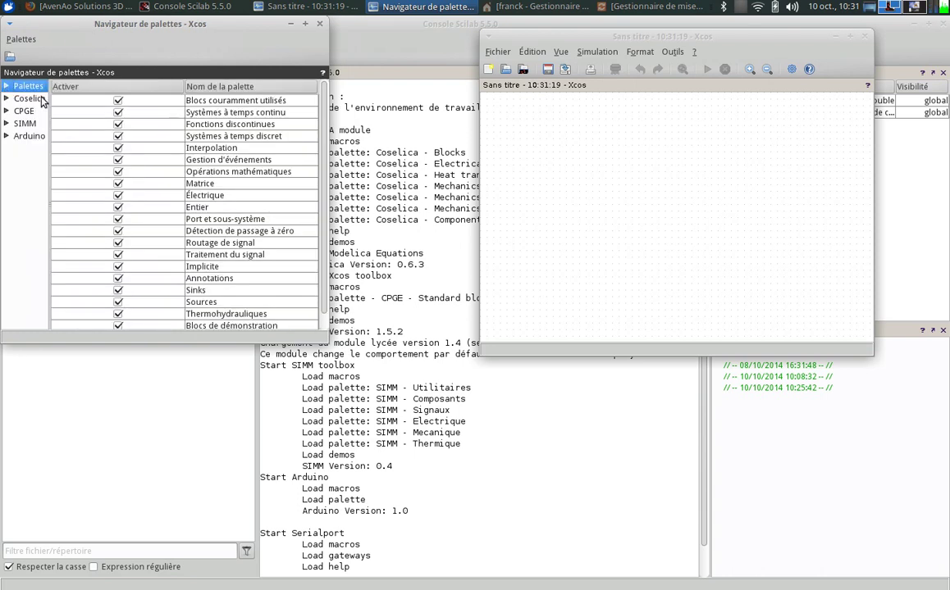
drag(47, 98, 135, 102)
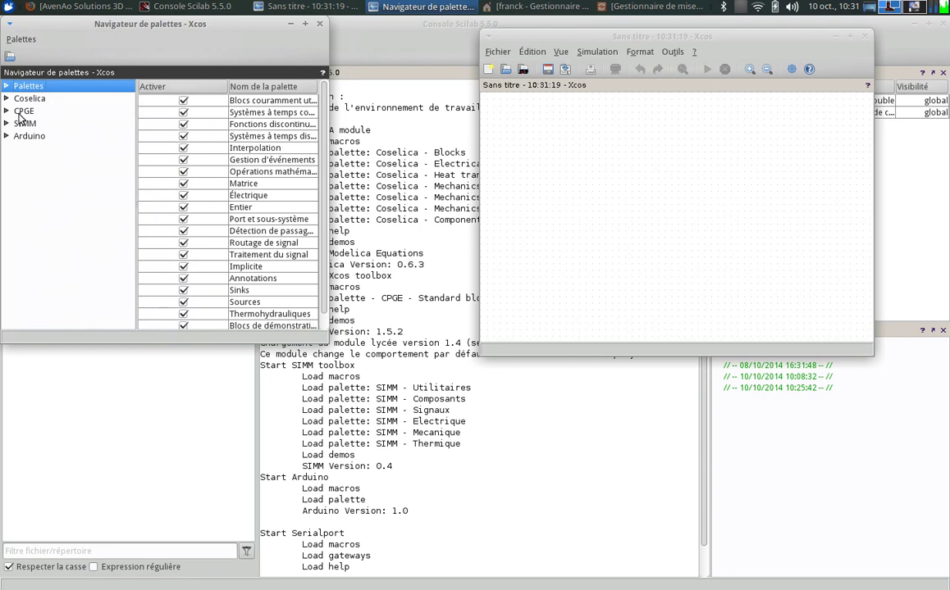
click(7, 124)
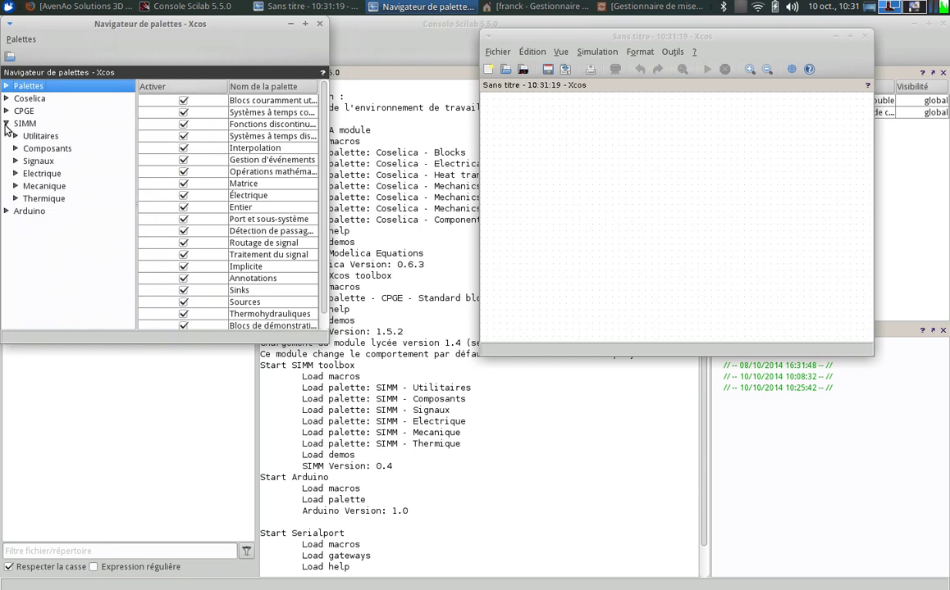
Browse the source blocks of SIMM's Electrique palette and of its Mecanique Rotation 1D palette.
click(15, 174)
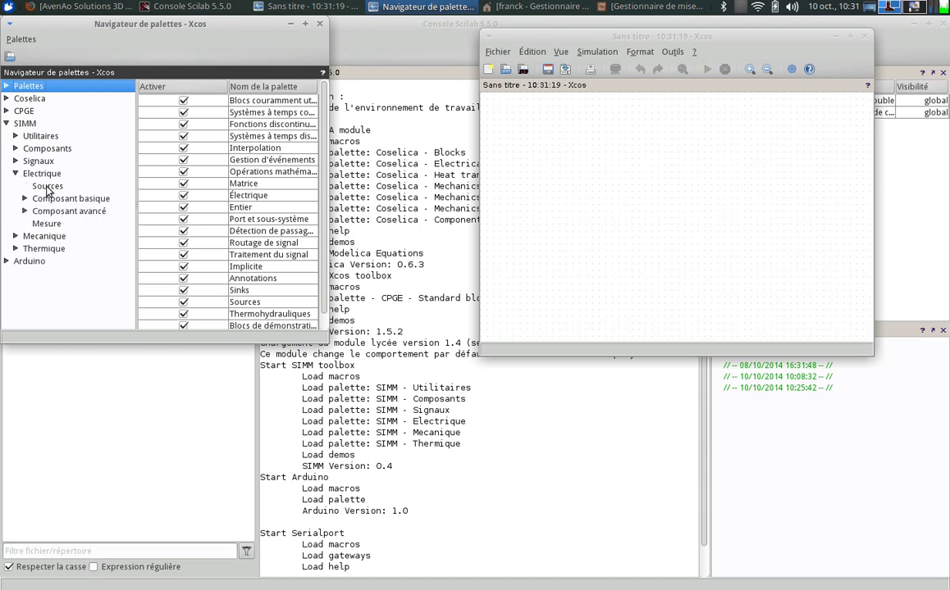
click(47, 187)
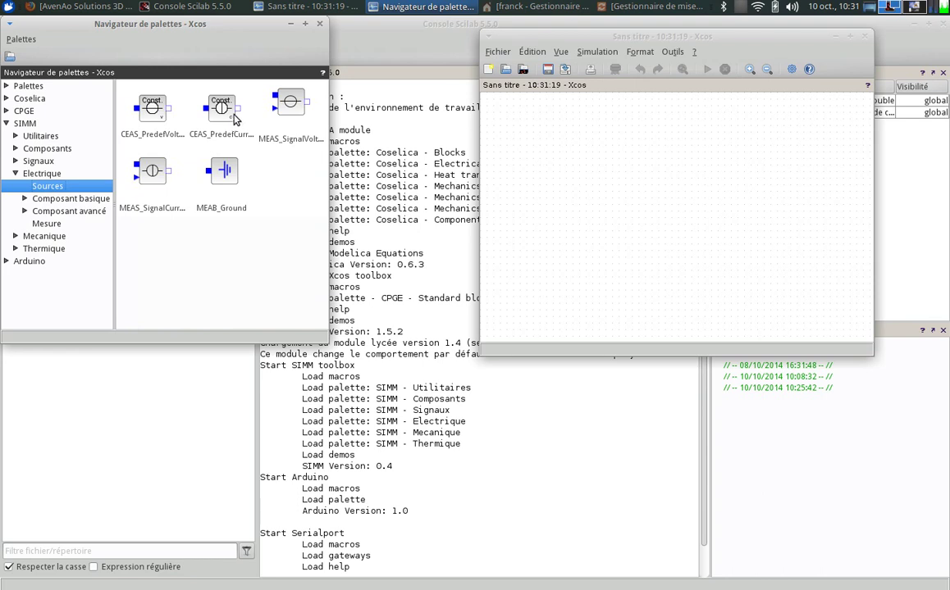
click(15, 236)
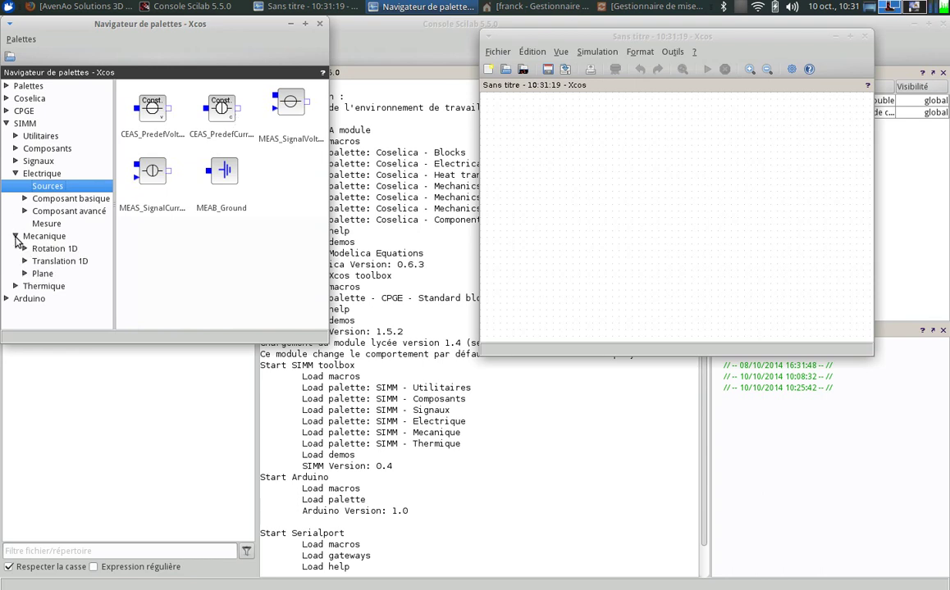
click(25, 249)
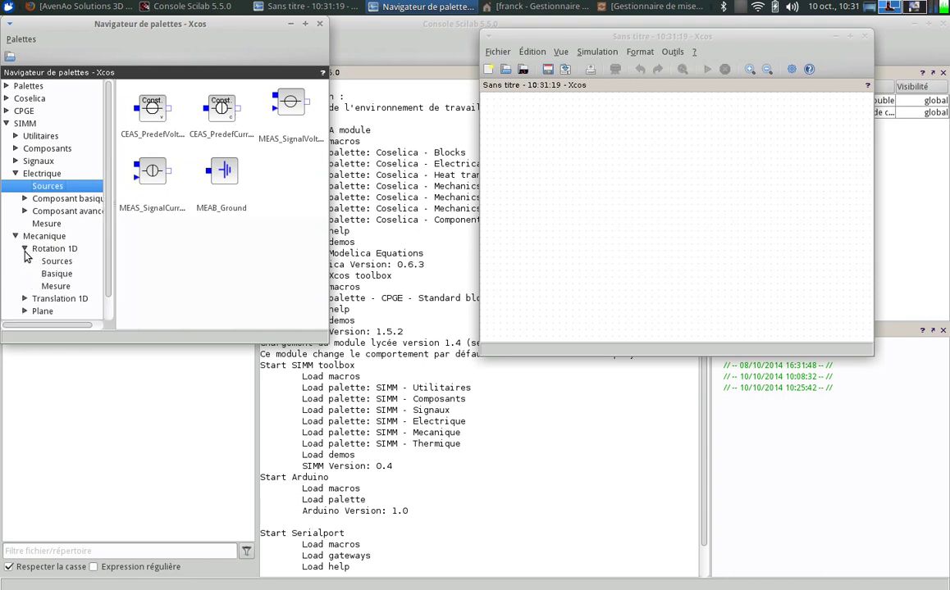
click(53, 261)
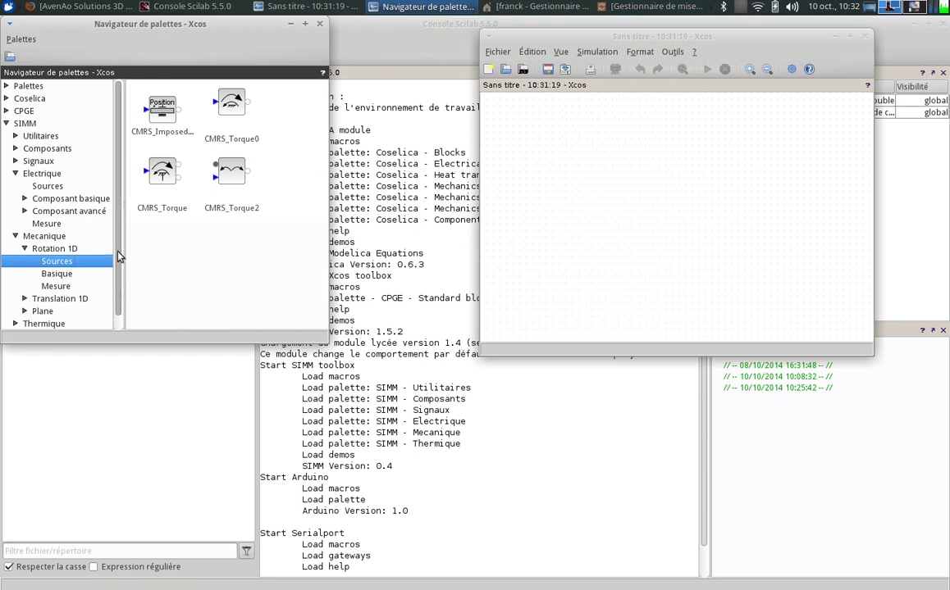
drag(119, 257, 119, 271)
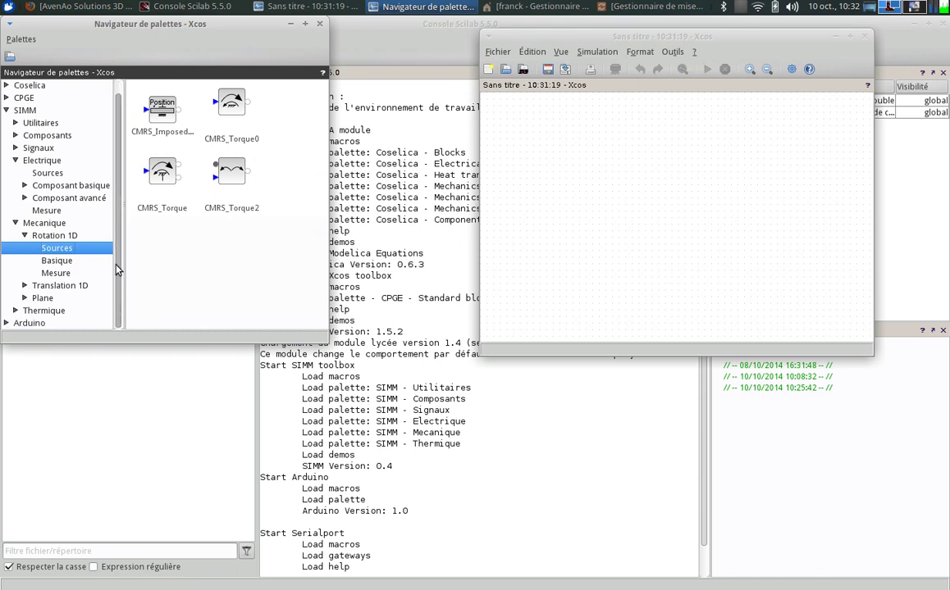
Examine SIMM's electrical Mesure blocks and the Composant basique and Composant avancé subgroups, and collapse the Electrique group.
click(48, 212)
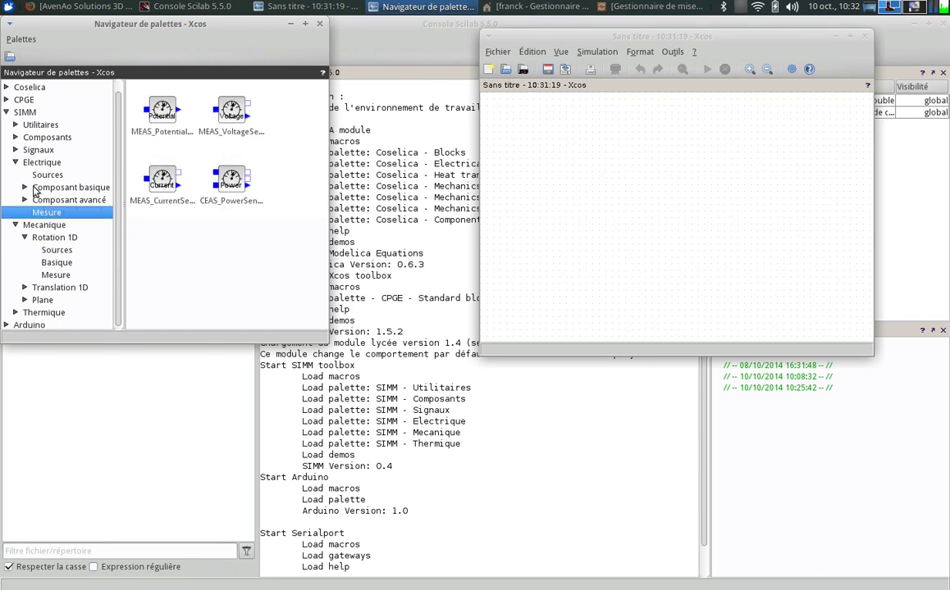
click(25, 187)
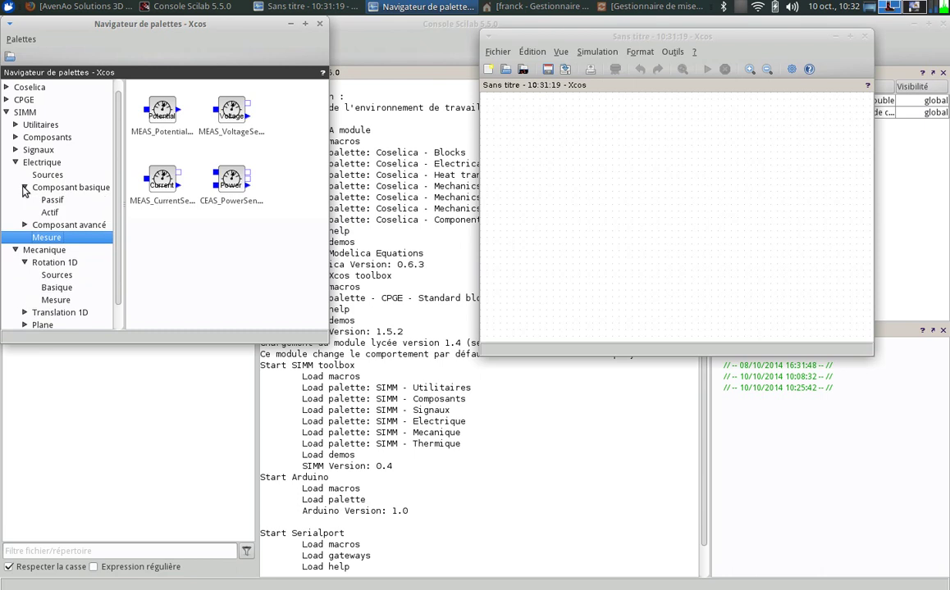
click(25, 225)
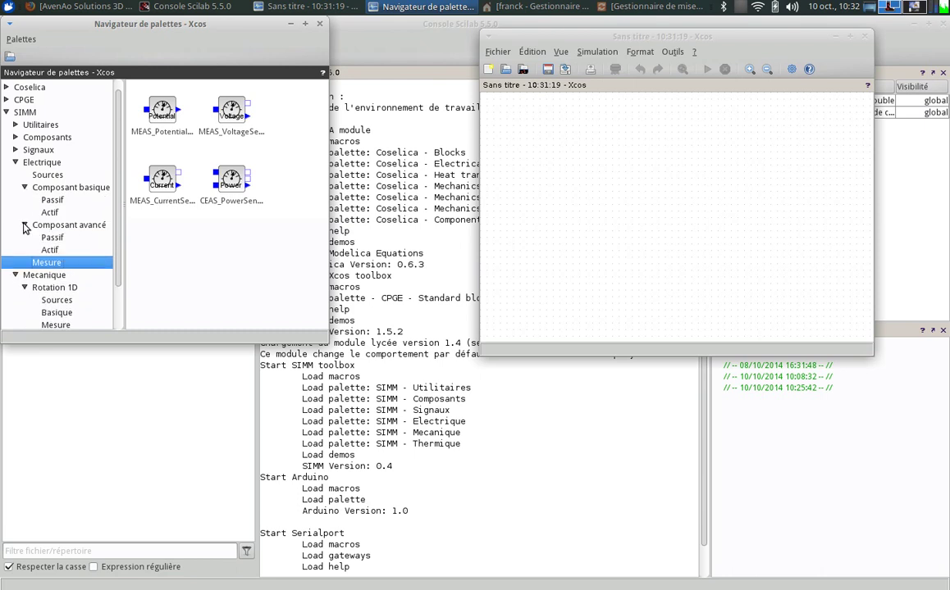
click(24, 226)
click(25, 188)
click(16, 163)
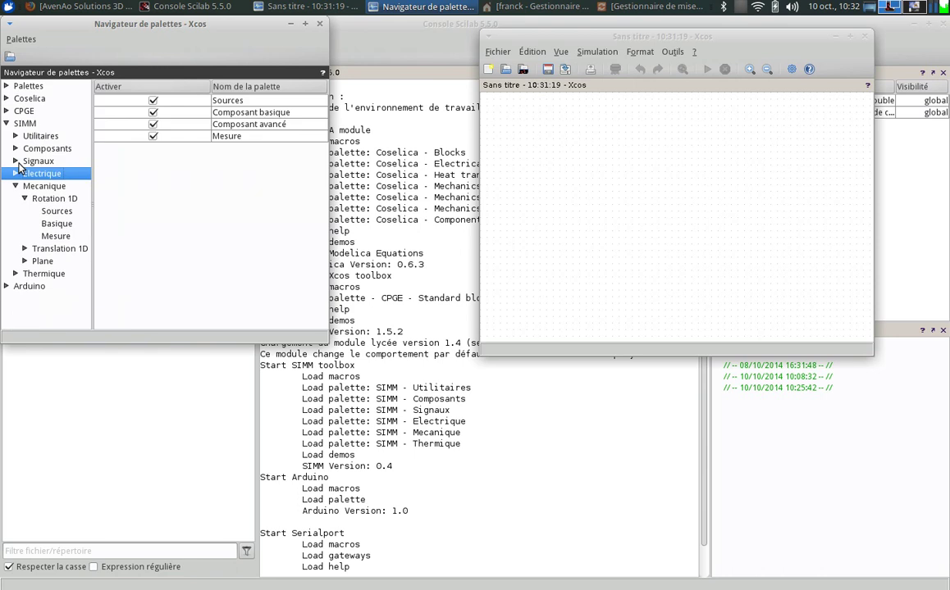
click(743, 7)
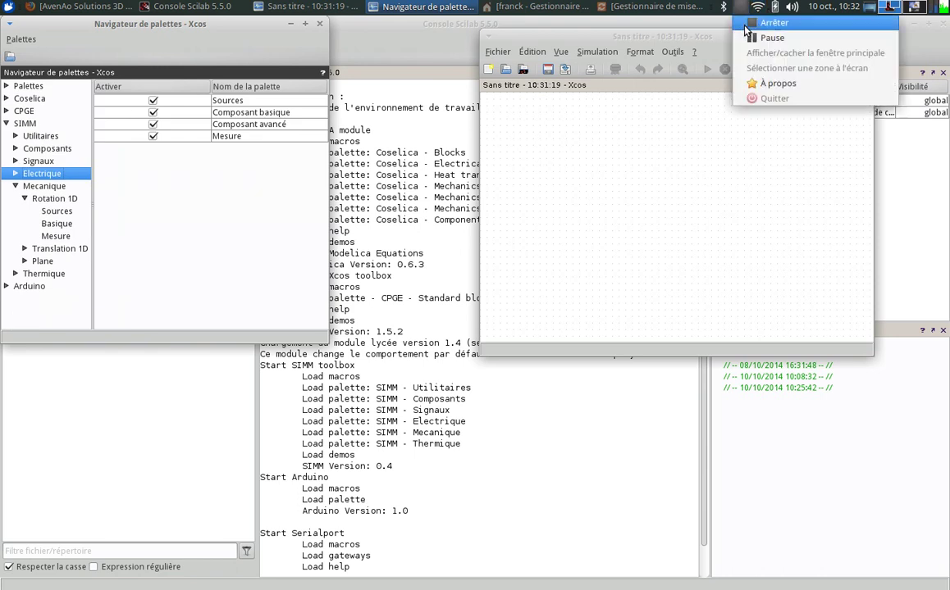
click(768, 37)
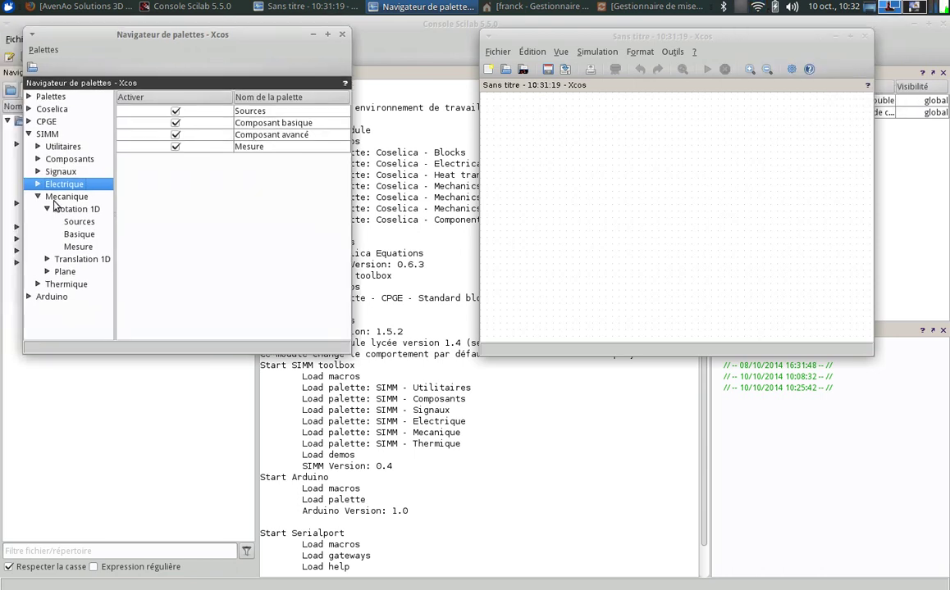
Place a constant voltage source block (CEAS_PredefVolt...) from SIMM's Electrique Sources palette in the empty Xcos diagram.
click(39, 185)
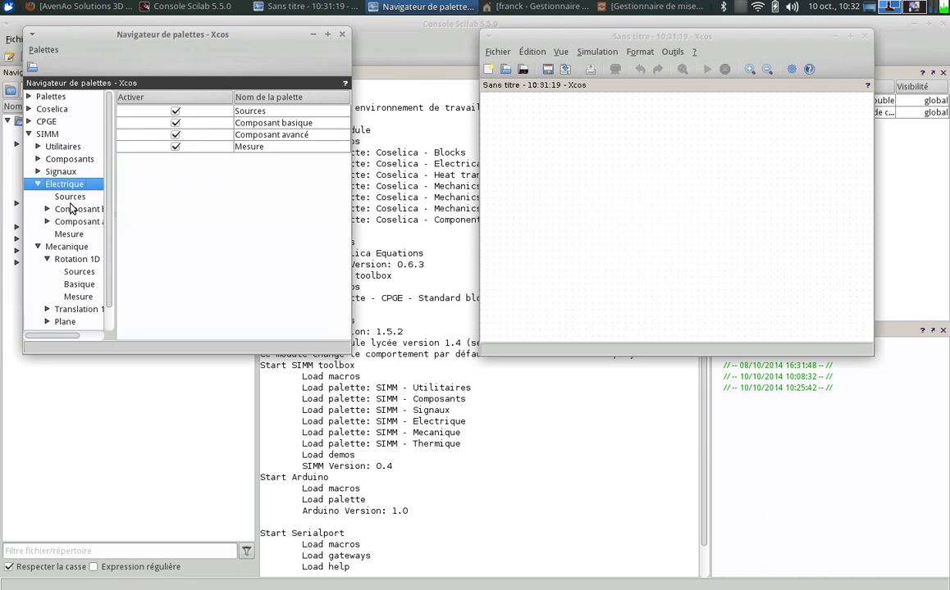
click(70, 198)
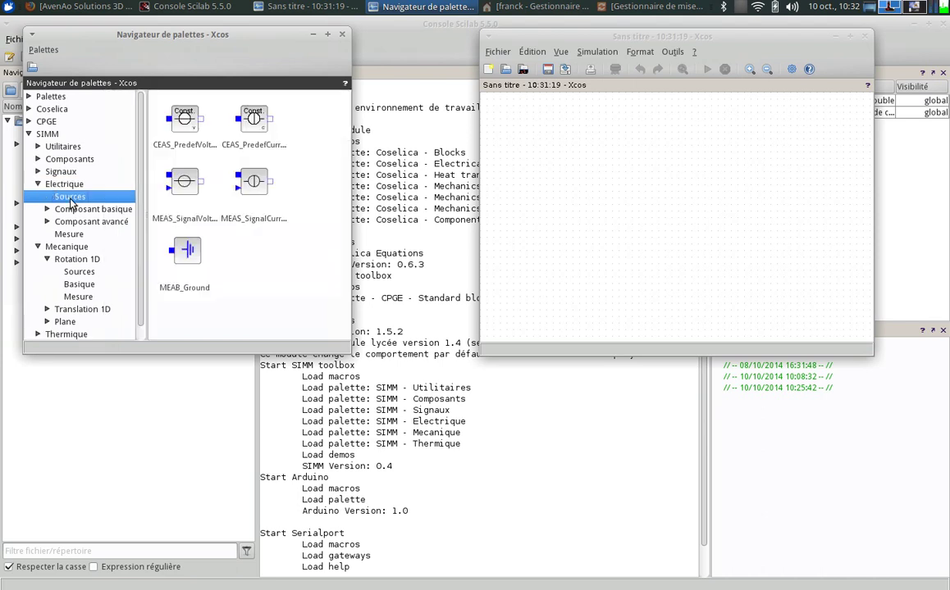
click(185, 123)
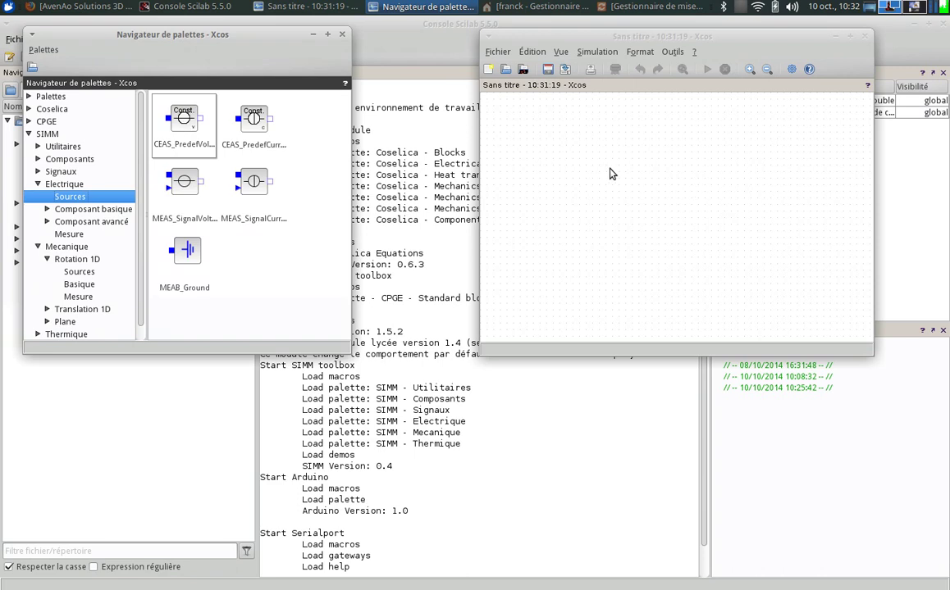
drag(184, 122, 544, 164)
drag(196, 150, 598, 191)
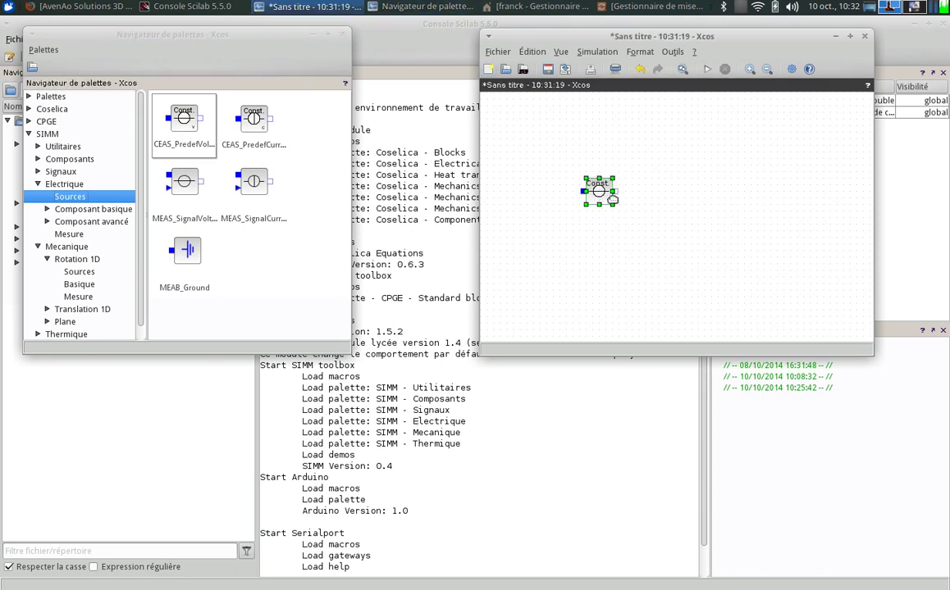
Label the voltage source block "source de tension" and shift the label slightly further below the block.
click(603, 226)
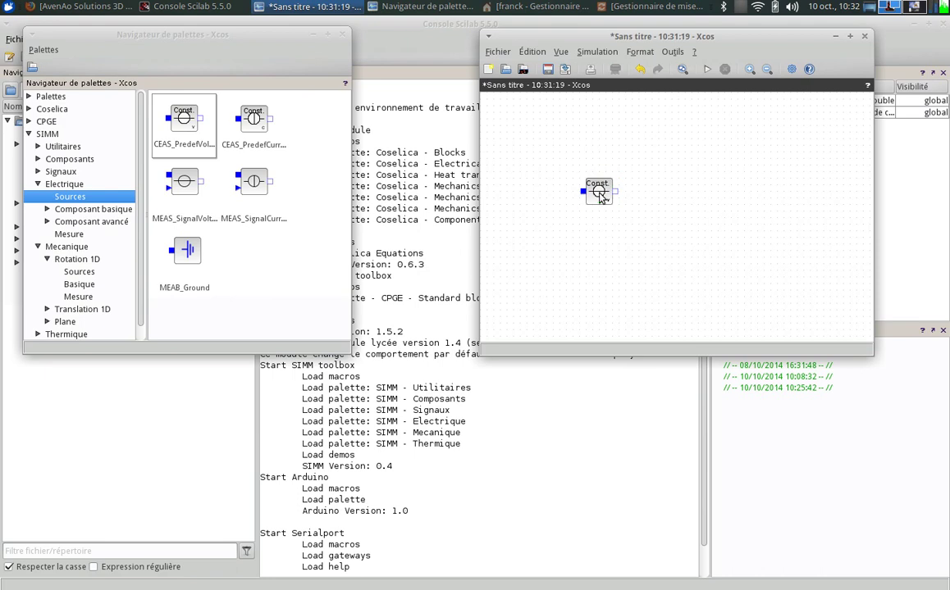
right_click(597, 194)
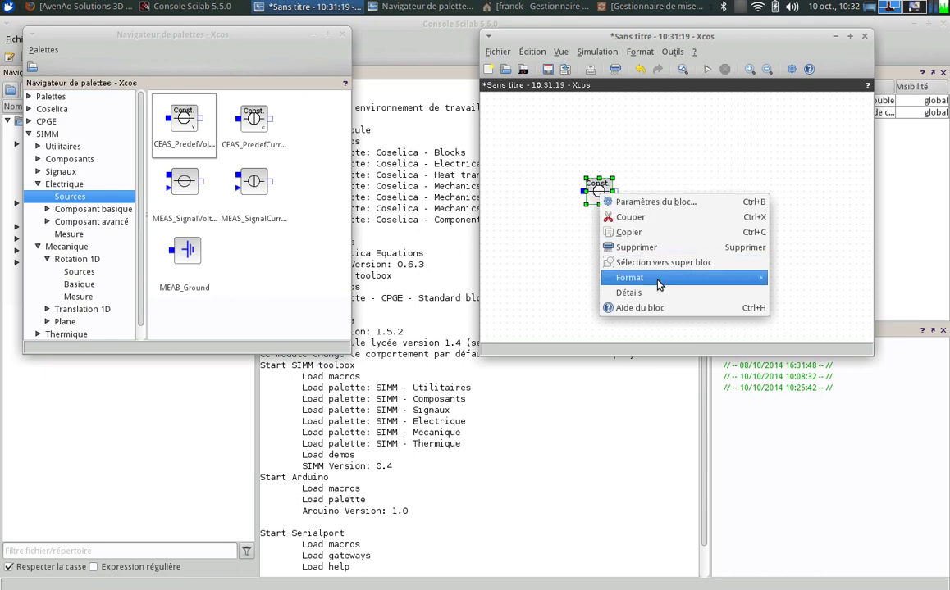
mouse_move(601, 279)
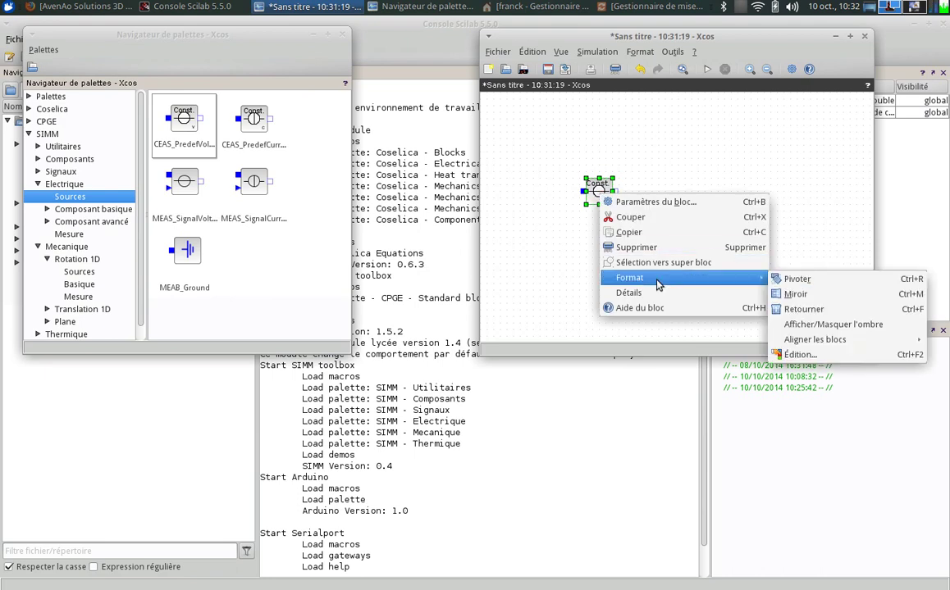
click(820, 363)
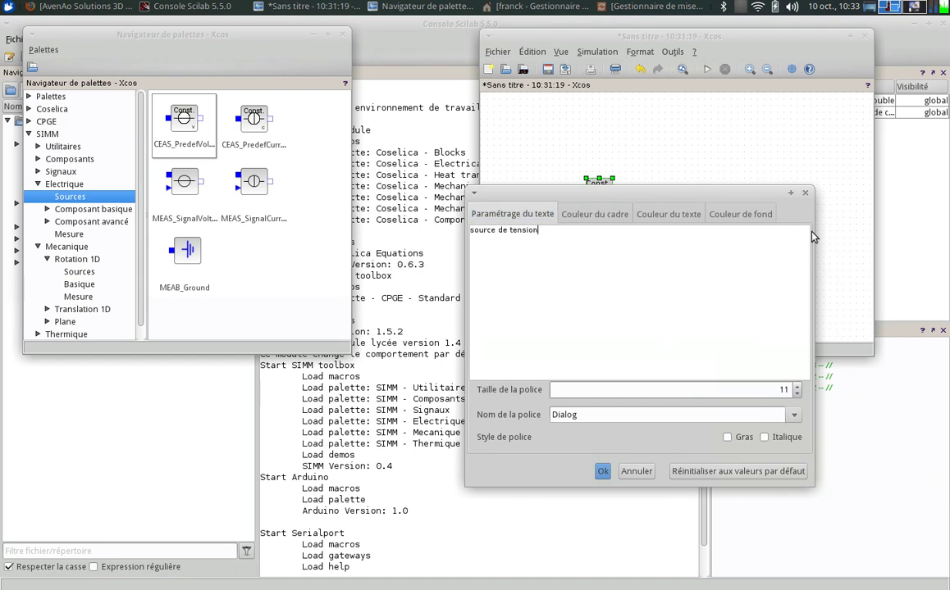
click(601, 472)
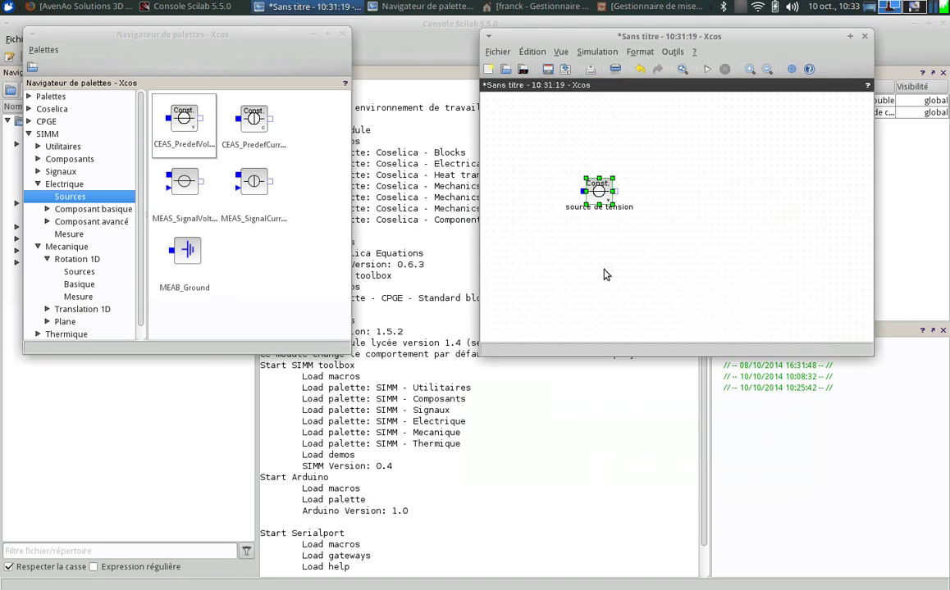
drag(602, 211, 604, 227)
Rotate and flip the voltage source block so that it stands vertically with its filled port on top.
click(599, 191)
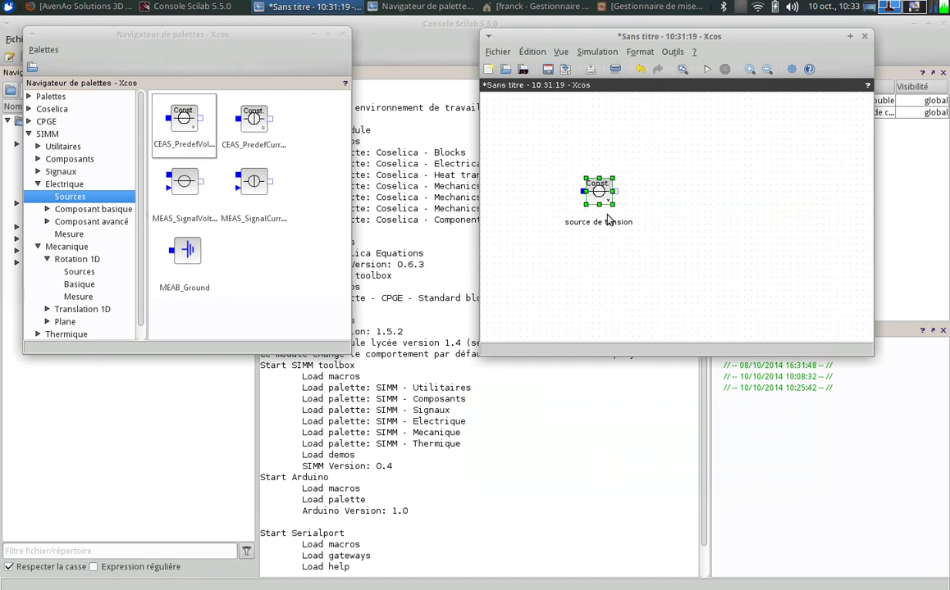
key(ctrl+r)
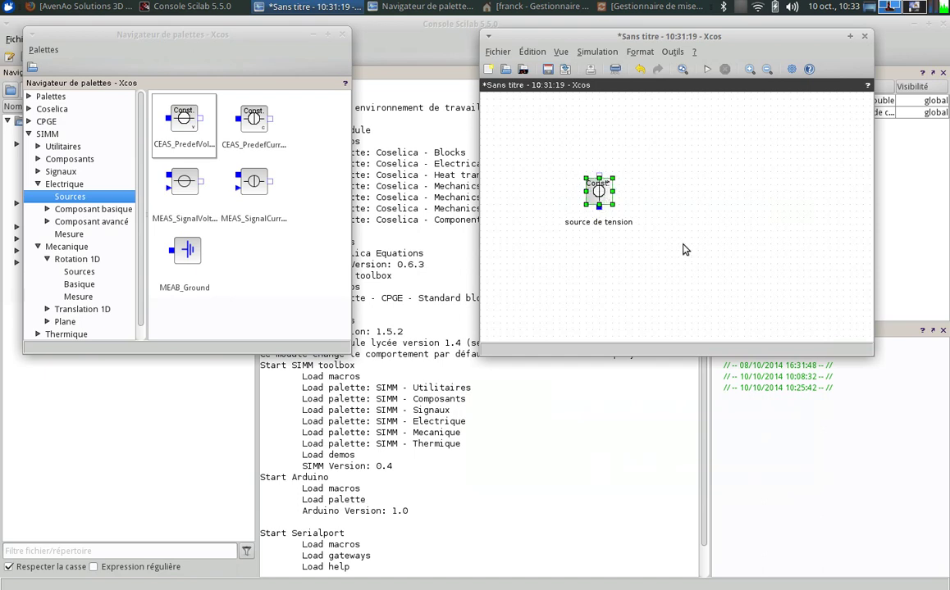
key(ctrl+r)
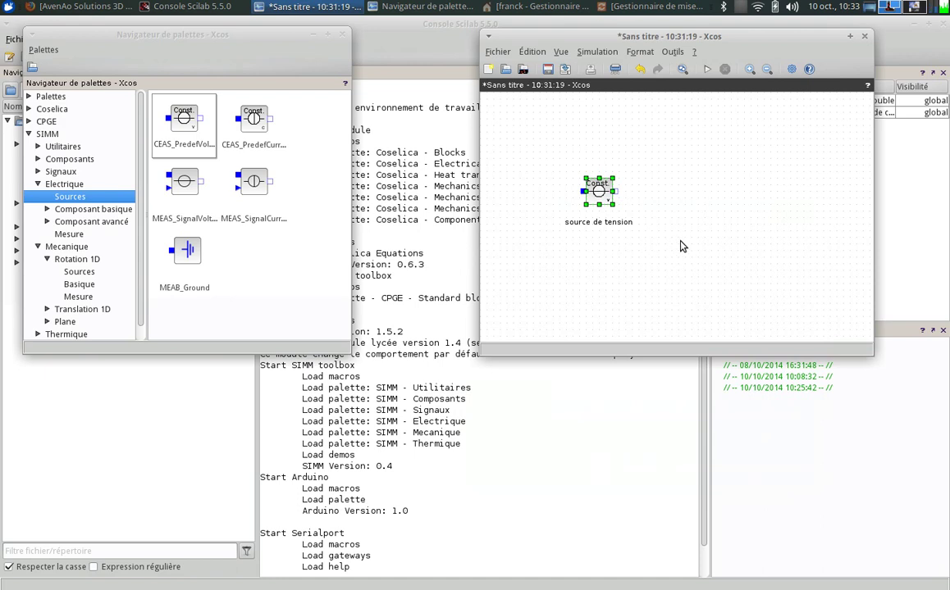
key(ctrl+f)
key(ctrl+r)
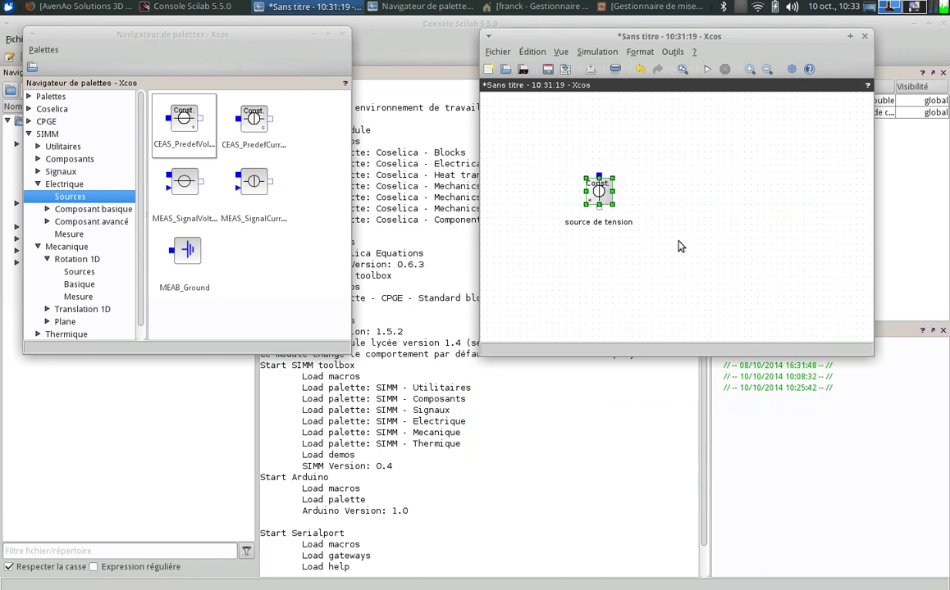
click(671, 217)
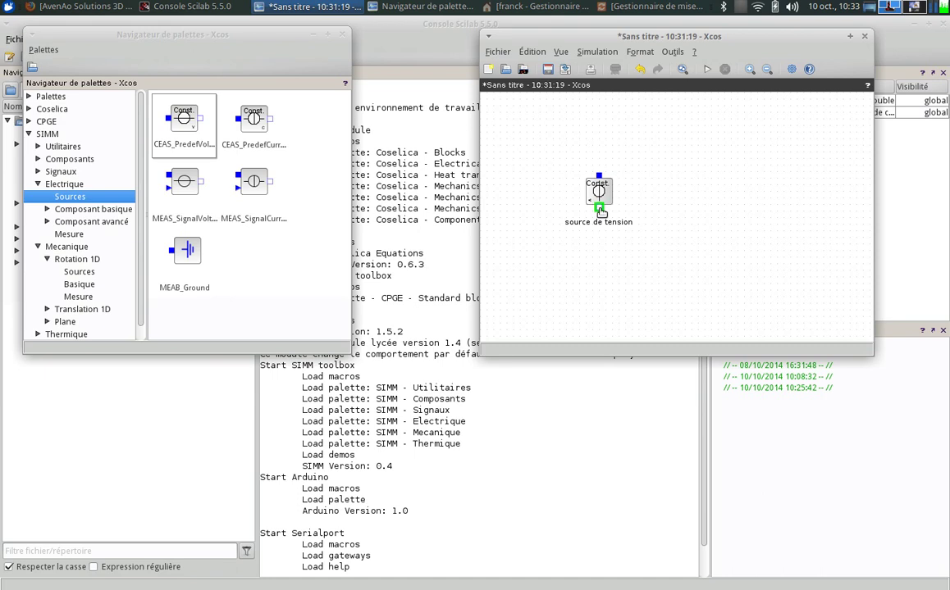
Place an MMR_Inertia block from SIMM's Mecanique Rotation 1D Basique palette to the right of the voltage source.
drag(138, 217, 136, 231)
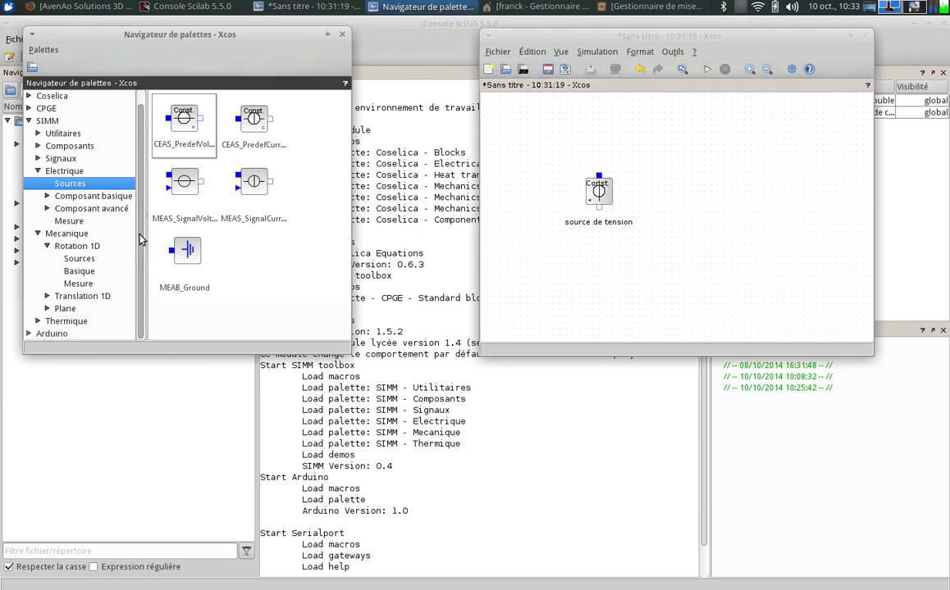
click(63, 245)
click(72, 260)
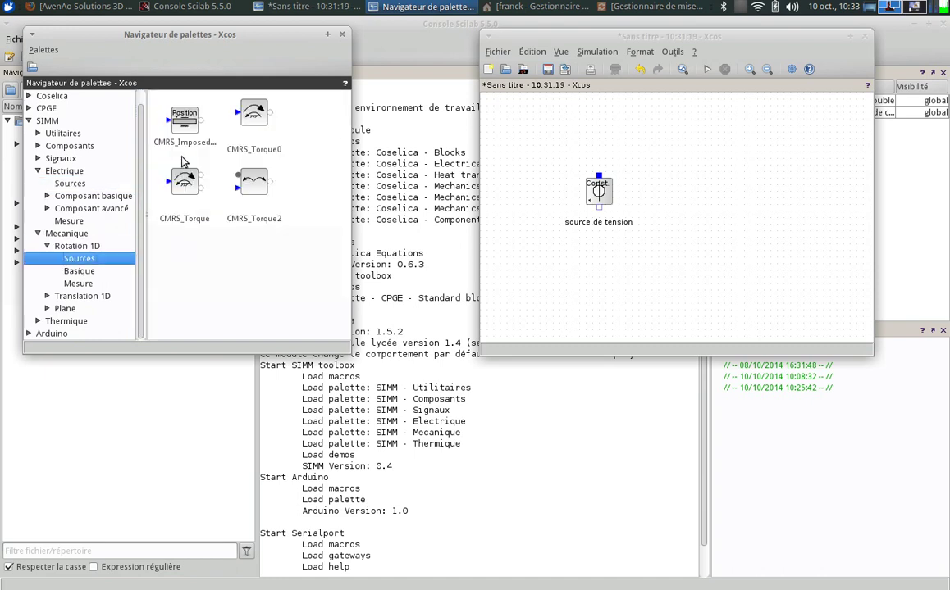
click(79, 271)
drag(175, 178, 765, 181)
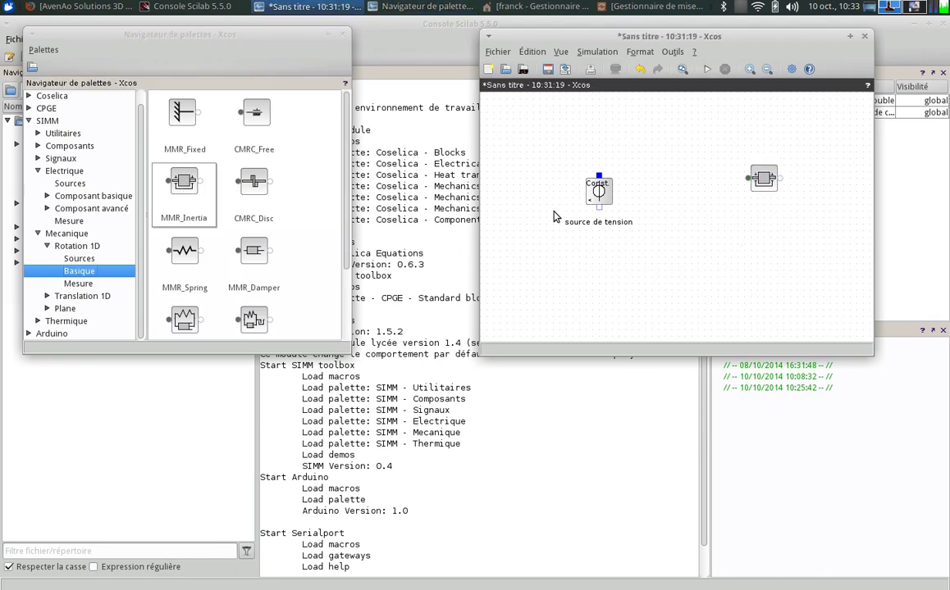
Place a thermal conductor block (MTH_ThermalC...) from SIMM's Thermique Basique palette below the inertia block.
click(37, 322)
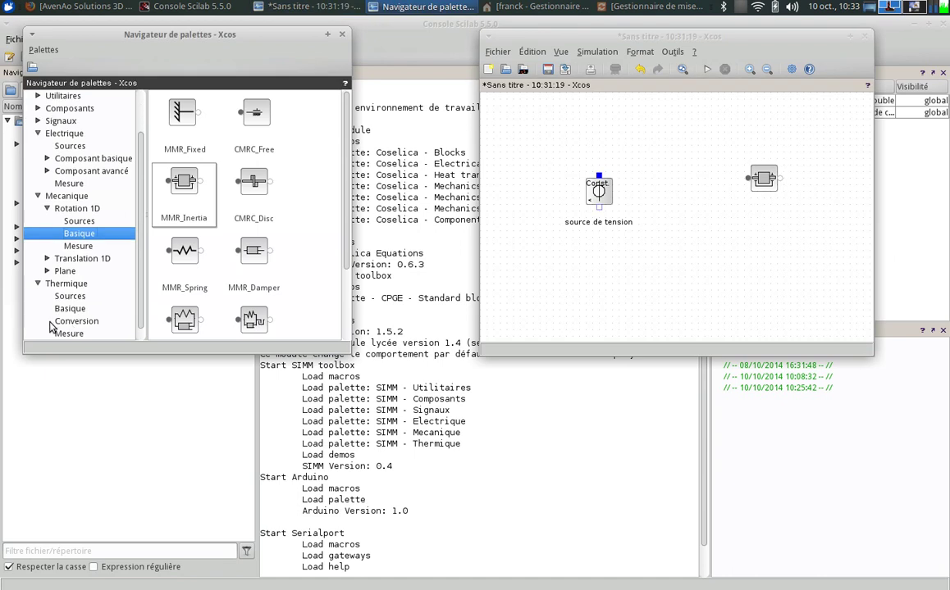
click(69, 311)
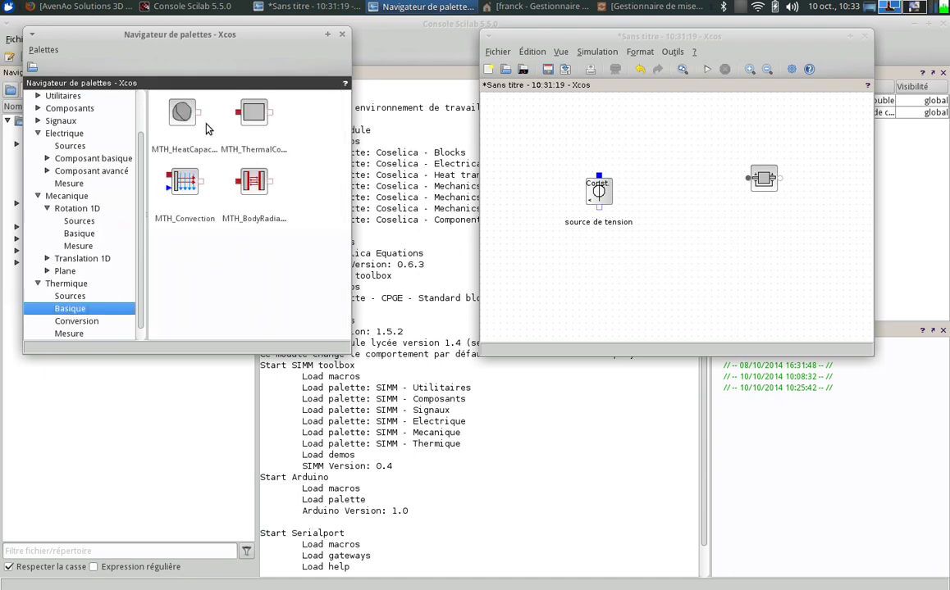
drag(255, 130, 777, 249)
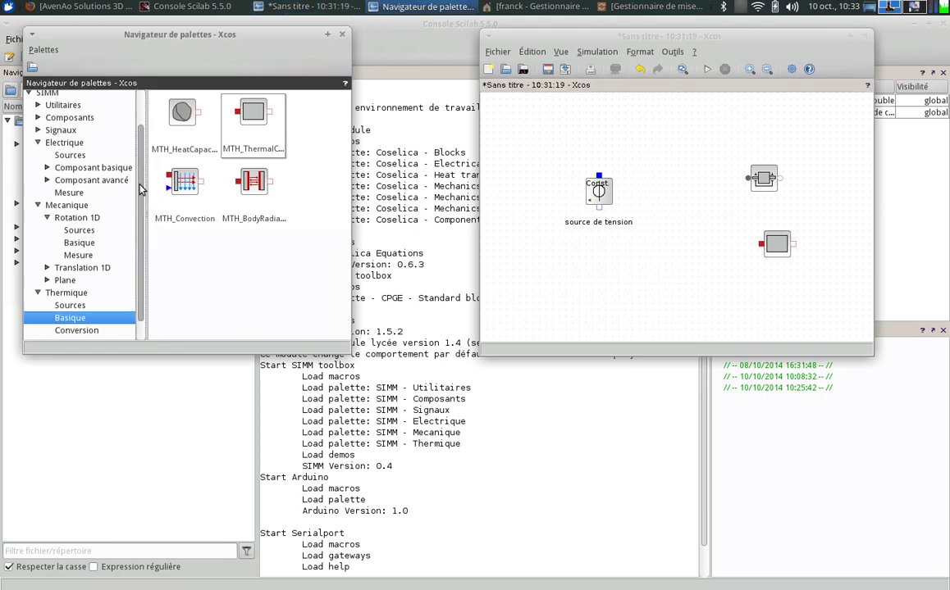
Place an MBS_Sine block from SIMM's Signaux Sources palette below the voltage source.
scroll(123, 177, up, 2)
click(60, 154)
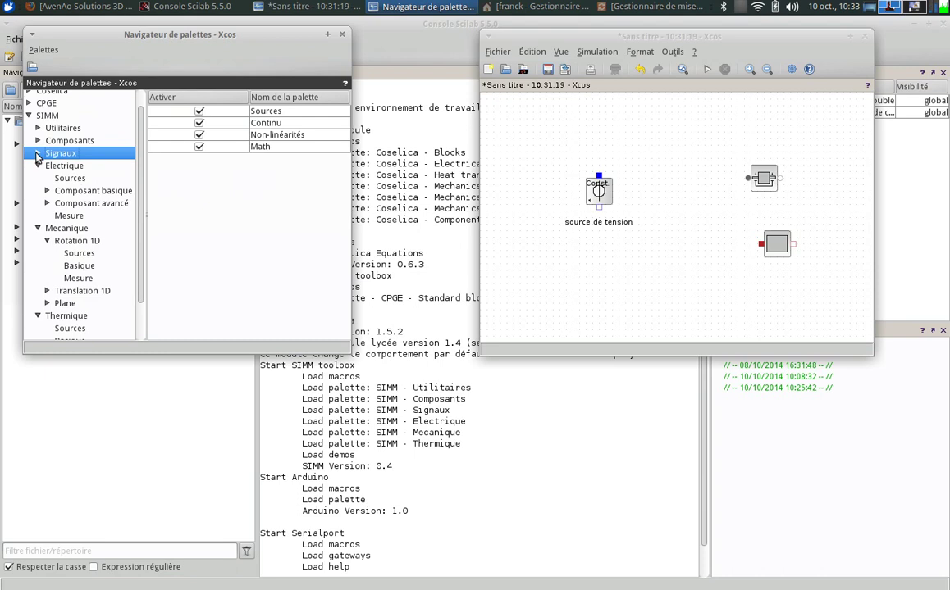
click(38, 154)
click(69, 166)
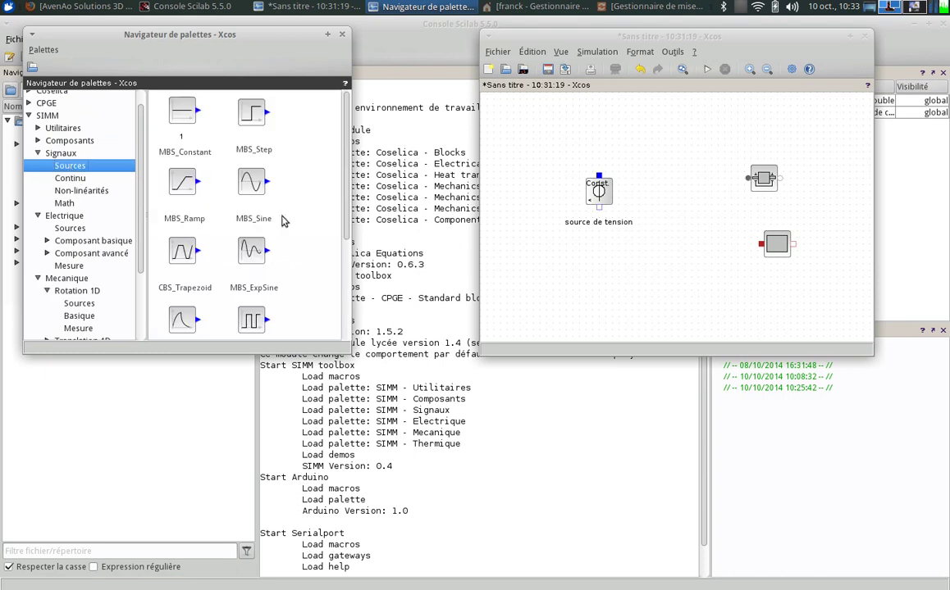
drag(233, 174, 598, 286)
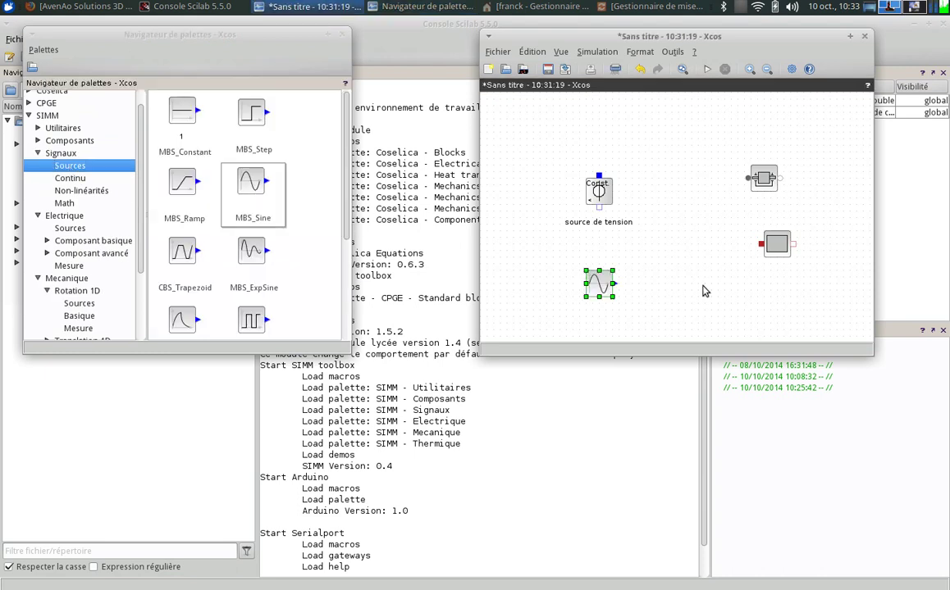
click(657, 290)
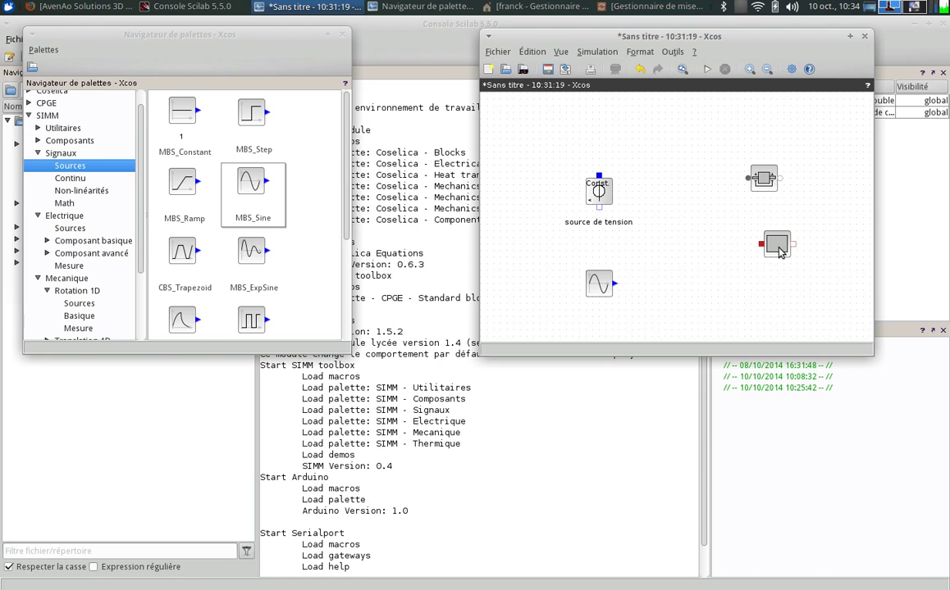
Place a Celsius temperature sensor (MTHC_Temper...) from SIMM's Thermique Mesure palette below the thermal conductor.
mouse_move(779, 253)
drag(346, 236, 346, 271)
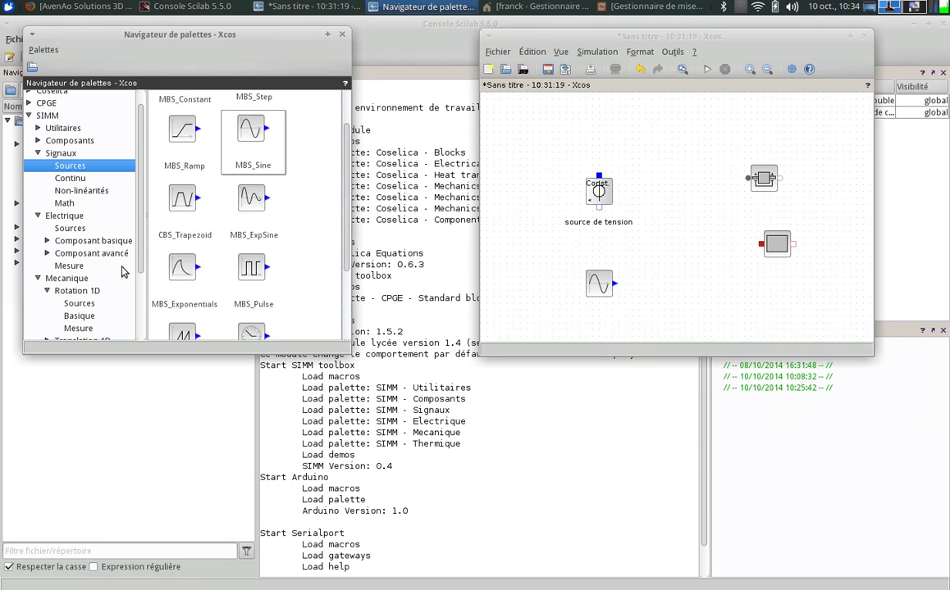
scroll(127, 322, down, 3)
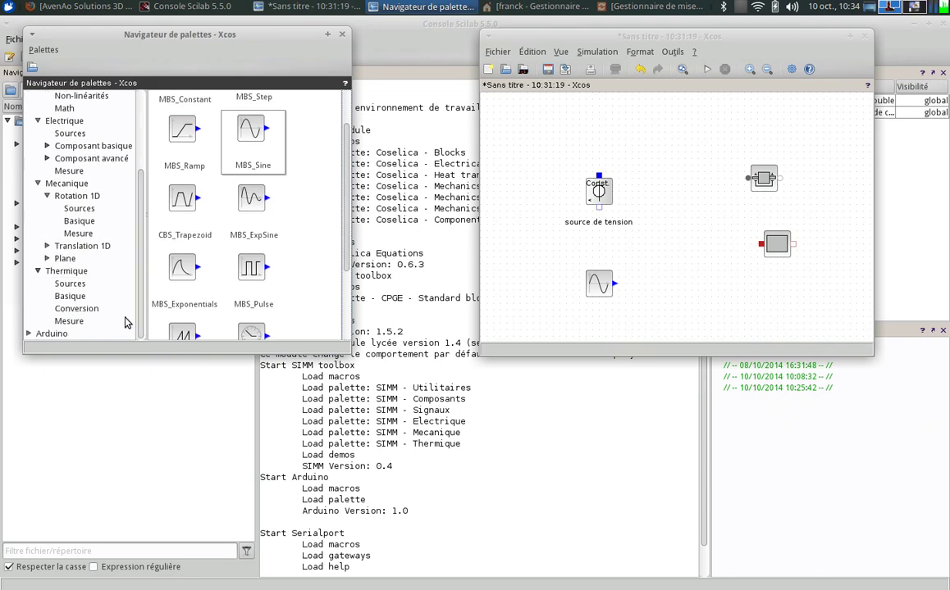
click(71, 322)
drag(248, 122, 738, 282)
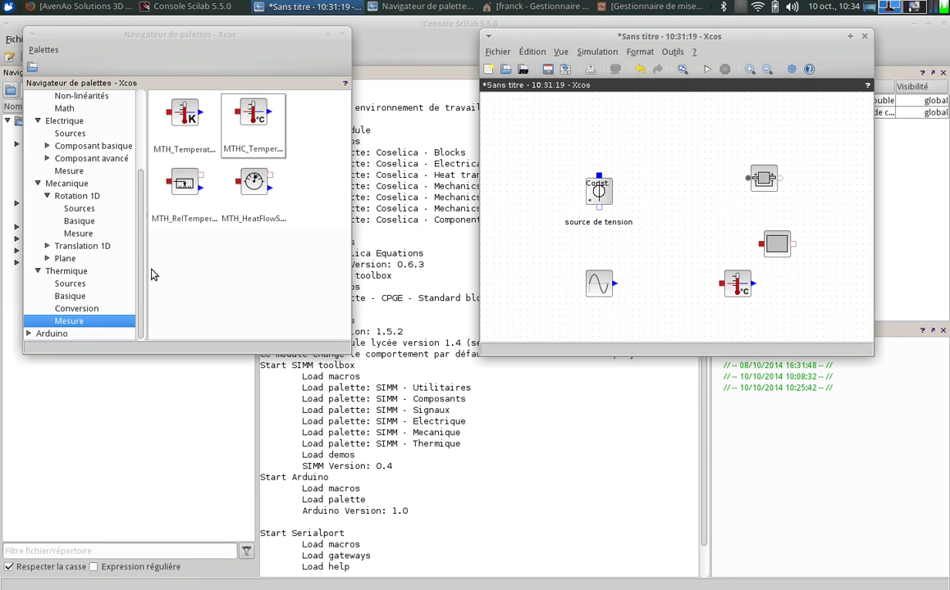
Place a CSCOPE block from SIMM's Utilitaires Visualisation palette between the voltage source and the inertia block, near the diagram's upper edge.
drag(142, 282, 142, 205)
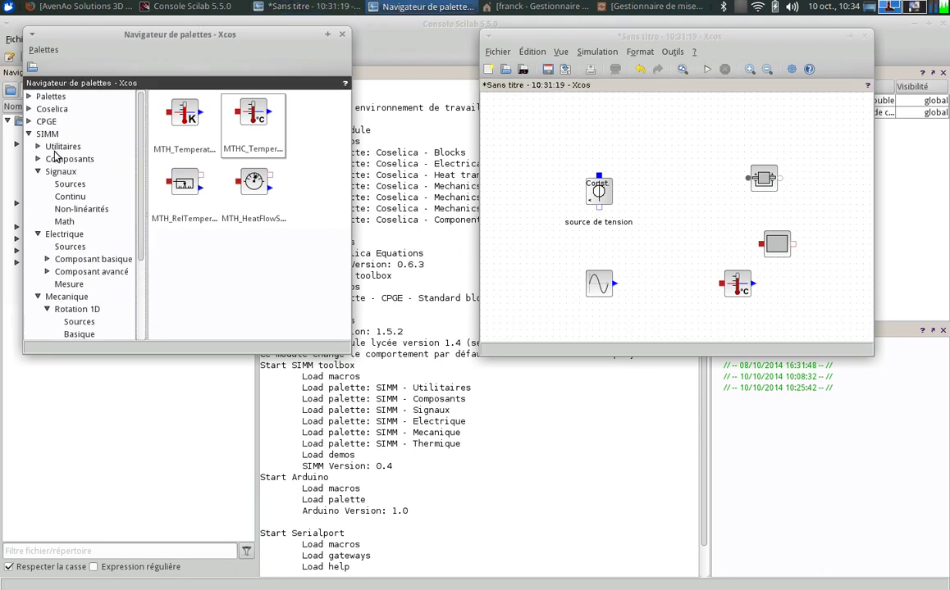
click(38, 146)
click(69, 162)
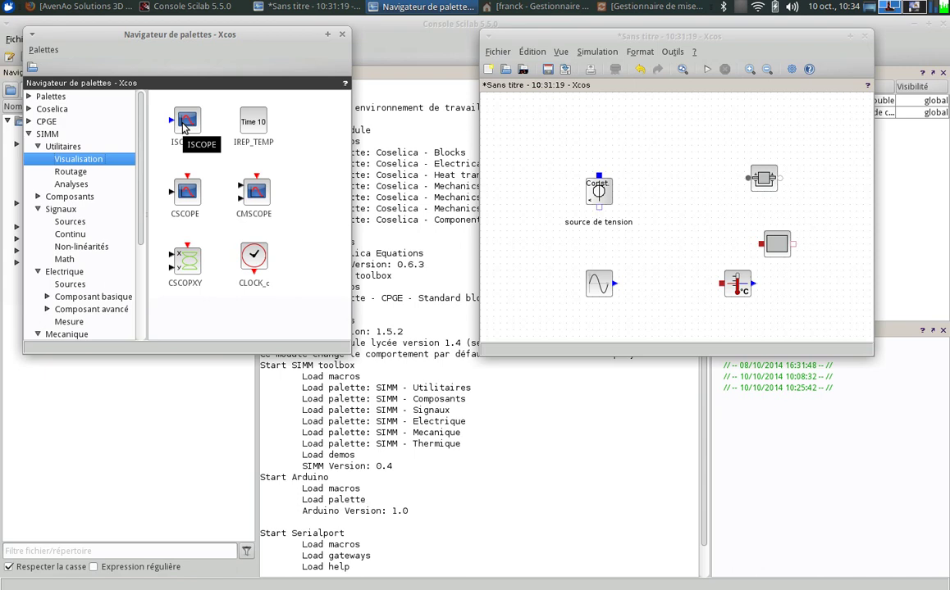
click(188, 193)
click(191, 119)
click(189, 194)
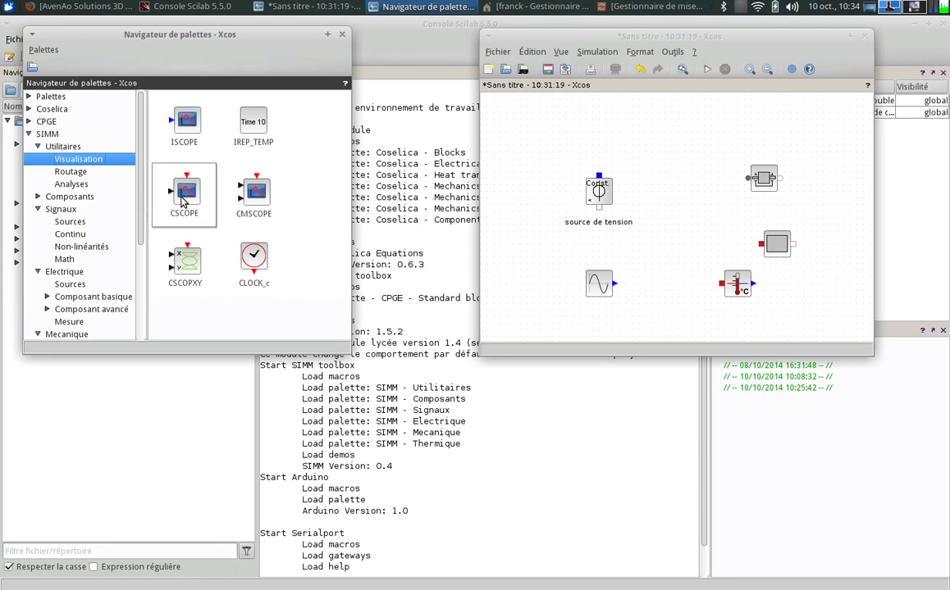
drag(392, 259, 697, 151)
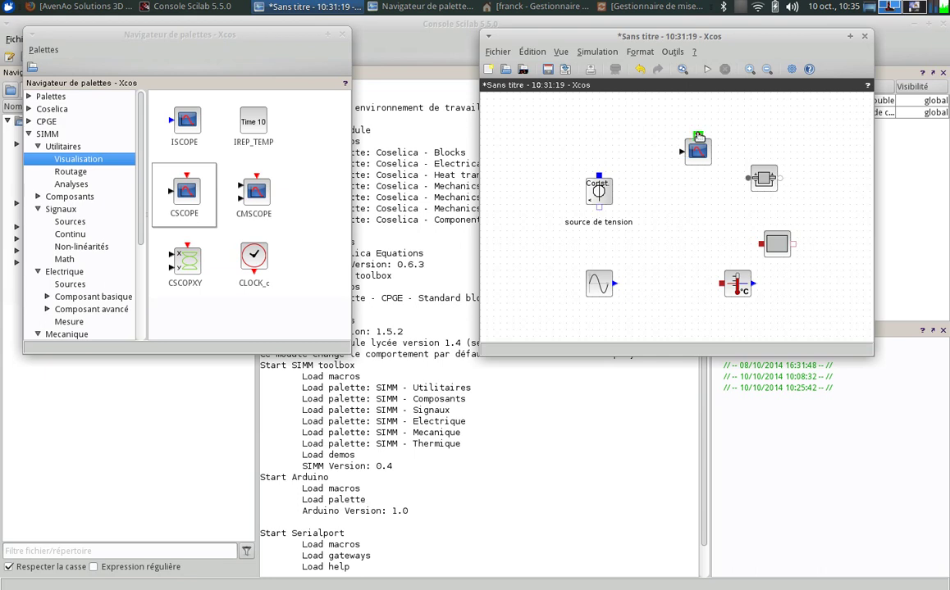
Move the temperature sensor above the voltage source and reposition the CSCOPE block to its right with space between them.
drag(738, 289, 594, 143)
drag(701, 163, 688, 143)
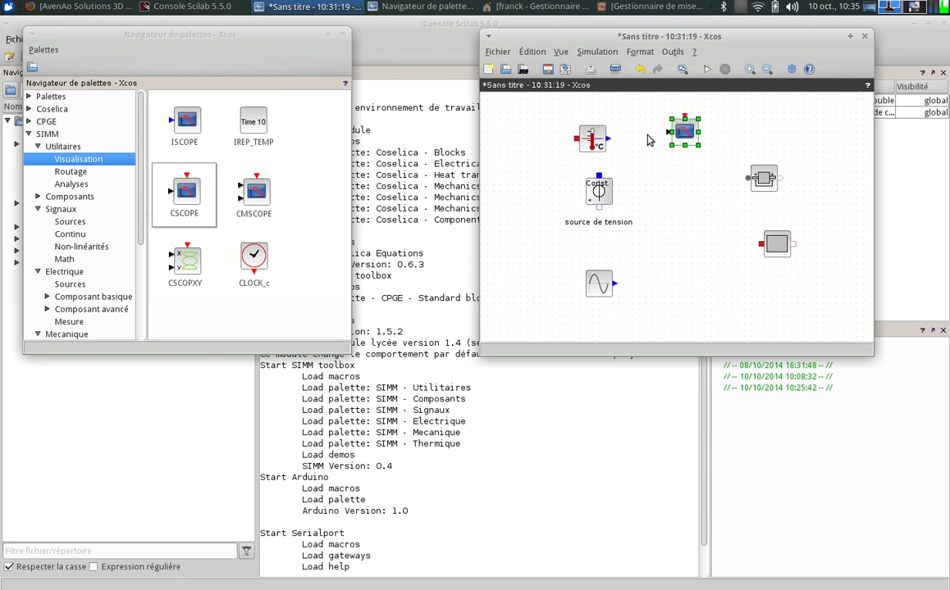
click(665, 159)
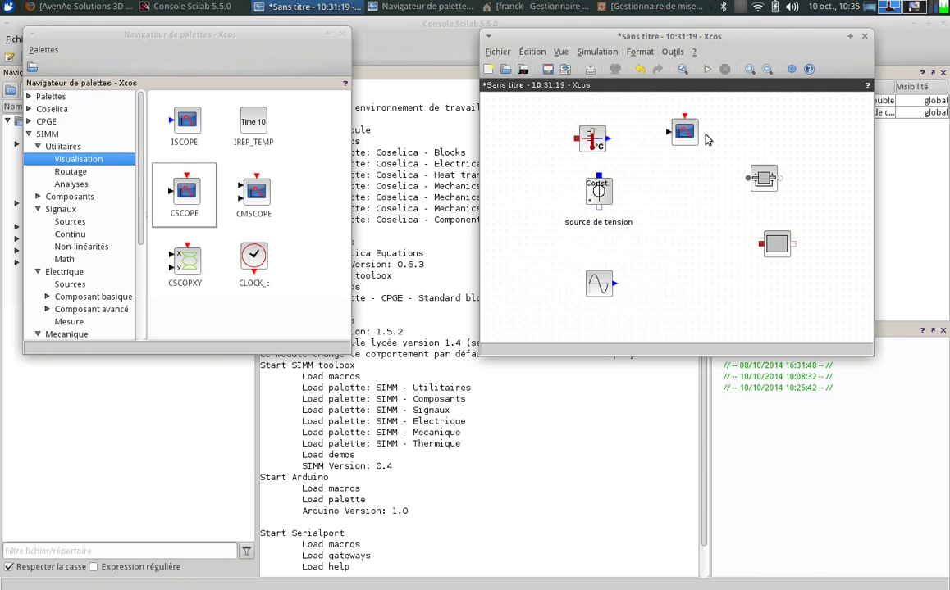
drag(684, 133, 711, 133)
click(636, 156)
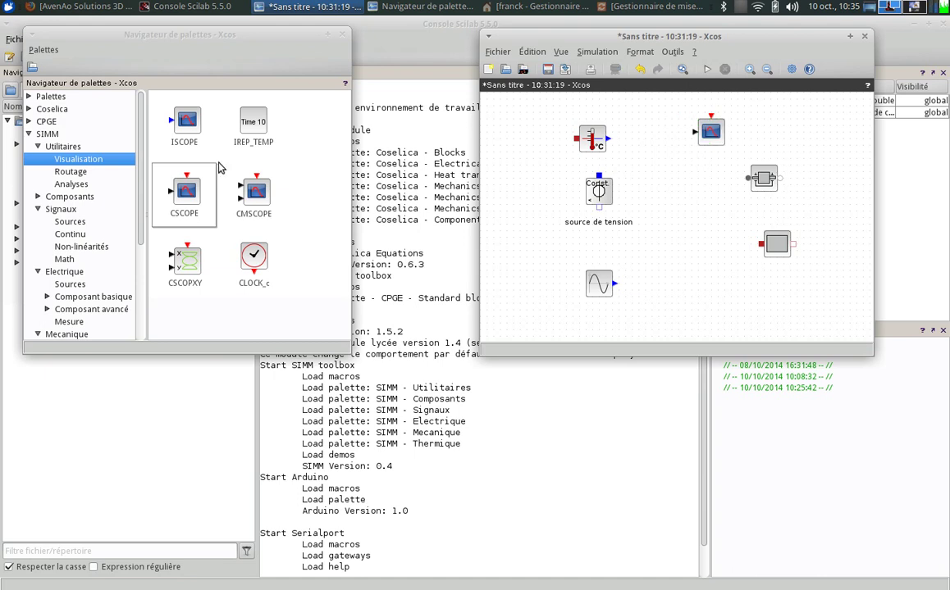
Add an ISCOPE block, line it up to the right of the temperature sensor and connect the sensor's output to it.
drag(189, 128, 674, 175)
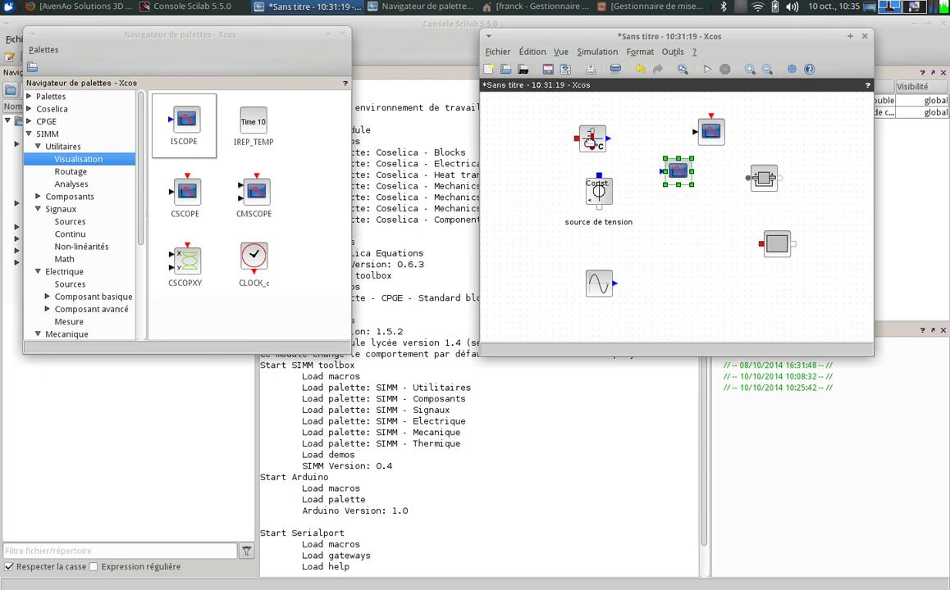
drag(590, 141, 525, 141)
drag(675, 174, 618, 144)
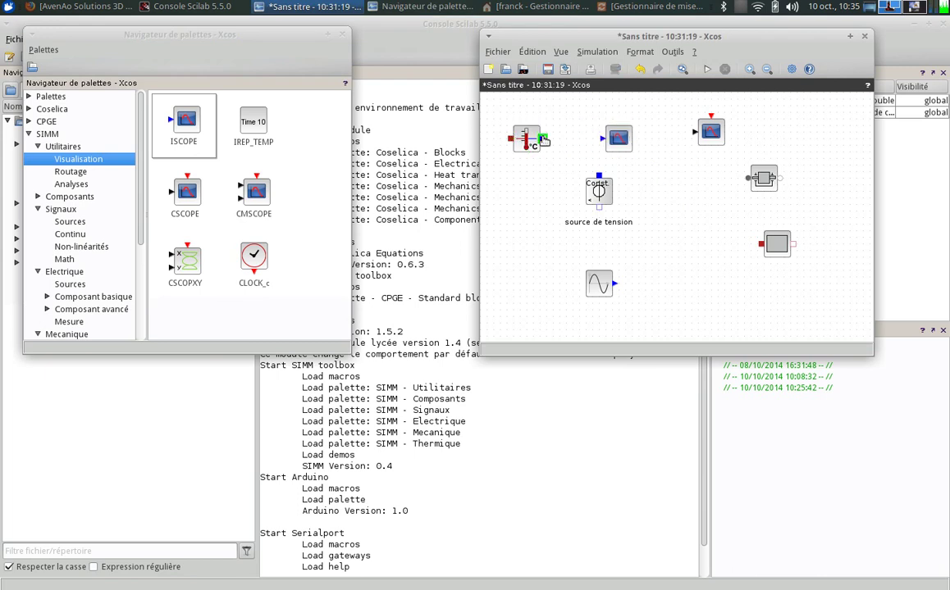
drag(544, 139, 603, 140)
Move the CSCOPE block further right, place an IREP_TEMP block beside the ISCOPE in the freed space, and accept its simulation parameters.
drag(713, 141, 800, 141)
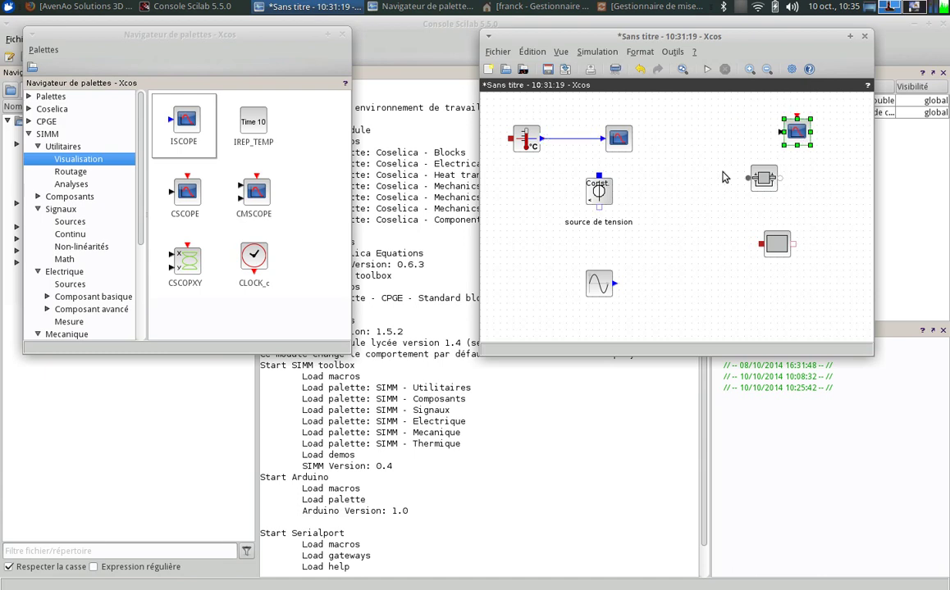
click(255, 127)
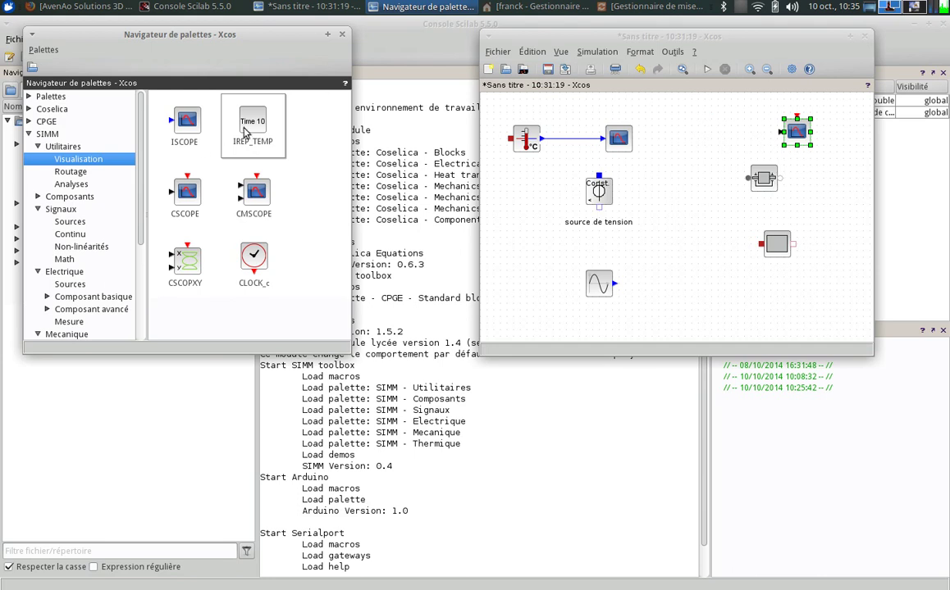
drag(252, 131, 703, 131)
double_click(703, 131)
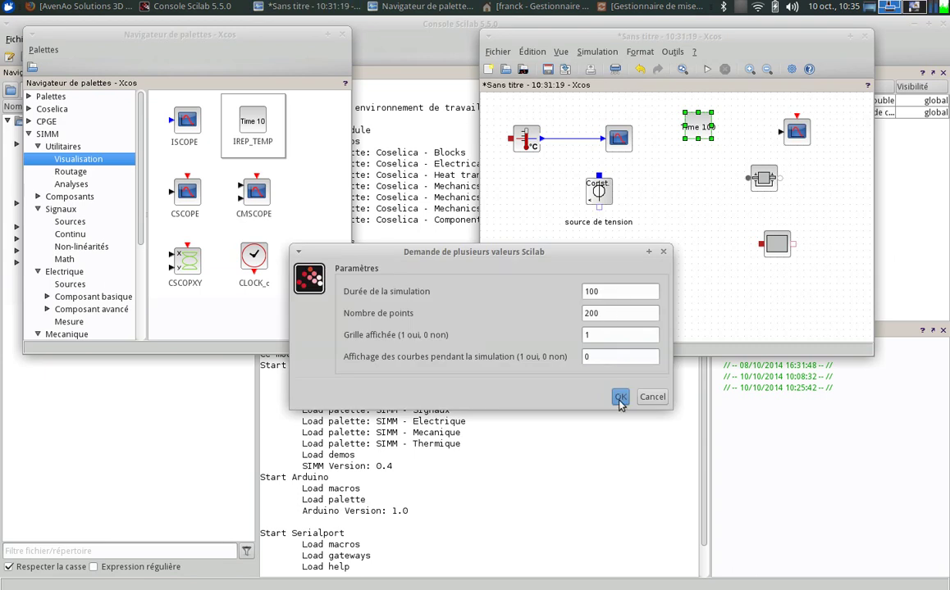
click(621, 397)
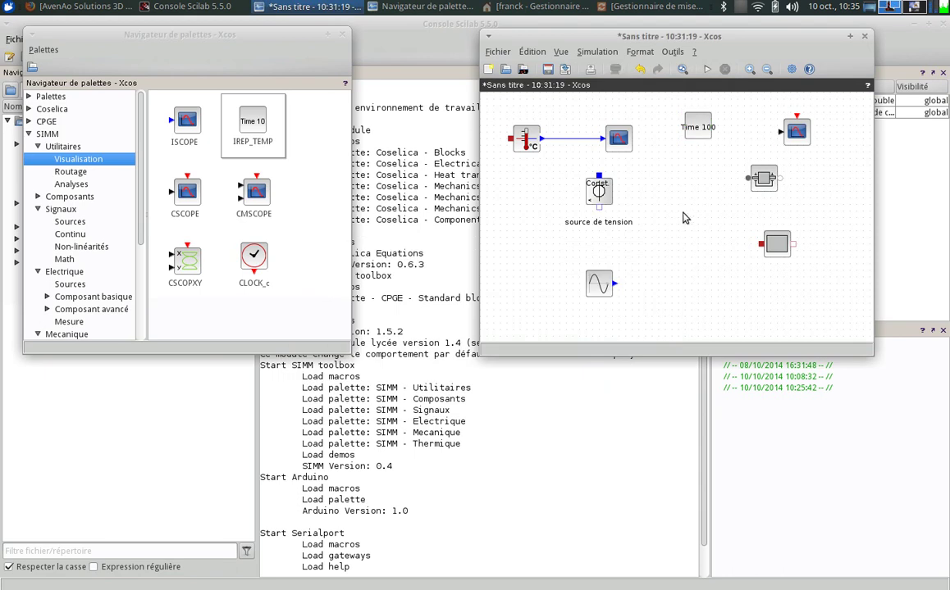
Delete the IREP_TEMP block placed between the ISCOPE and CSCOPE blocks.
click(796, 133)
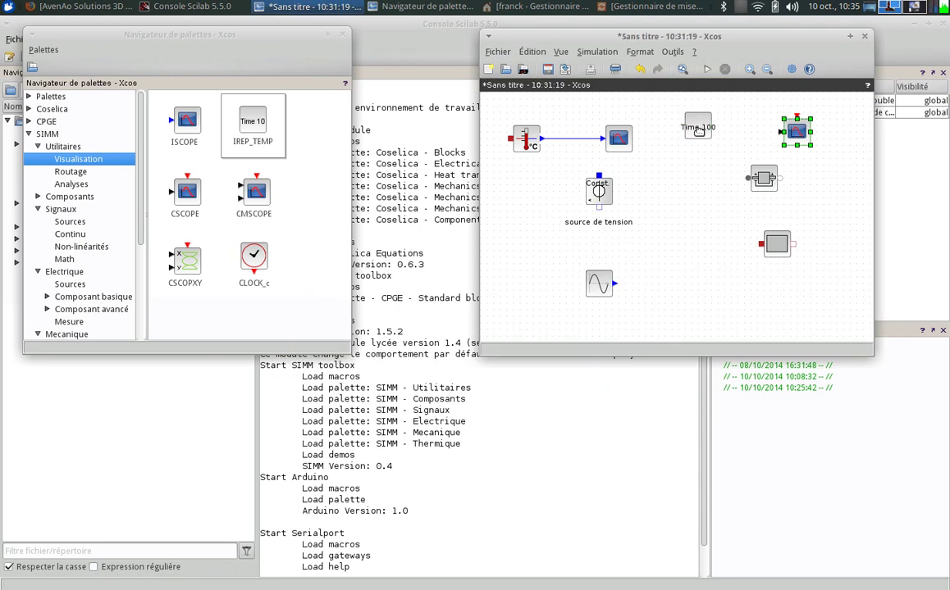
click(698, 127)
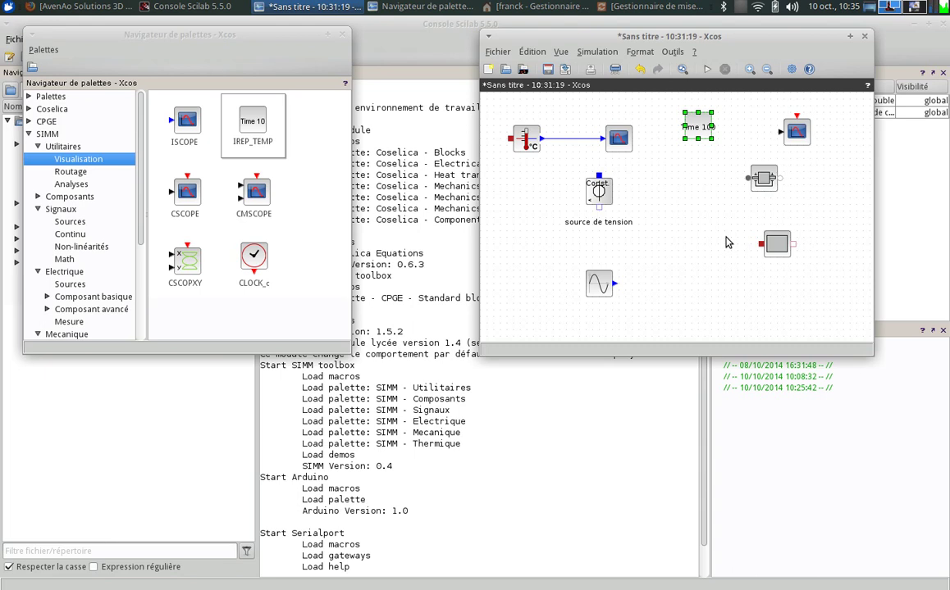
key(Delete)
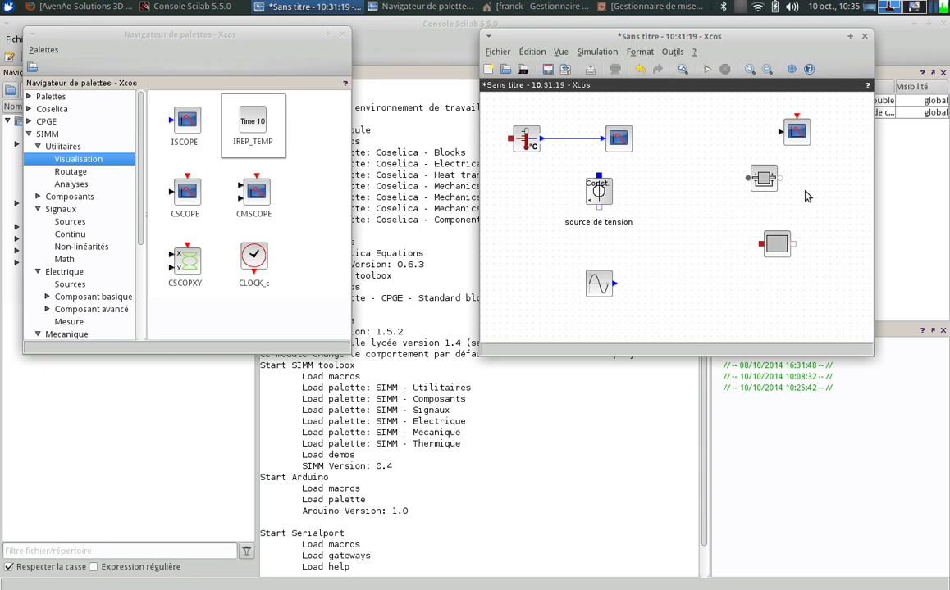
Review the available simulation commands and the CSCOPE block's parameters.
click(794, 131)
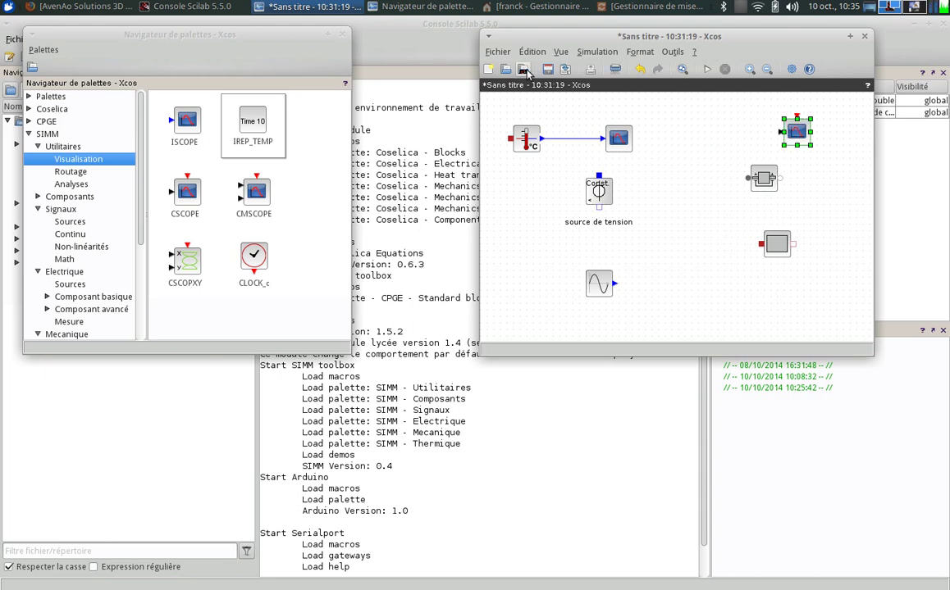
click(598, 53)
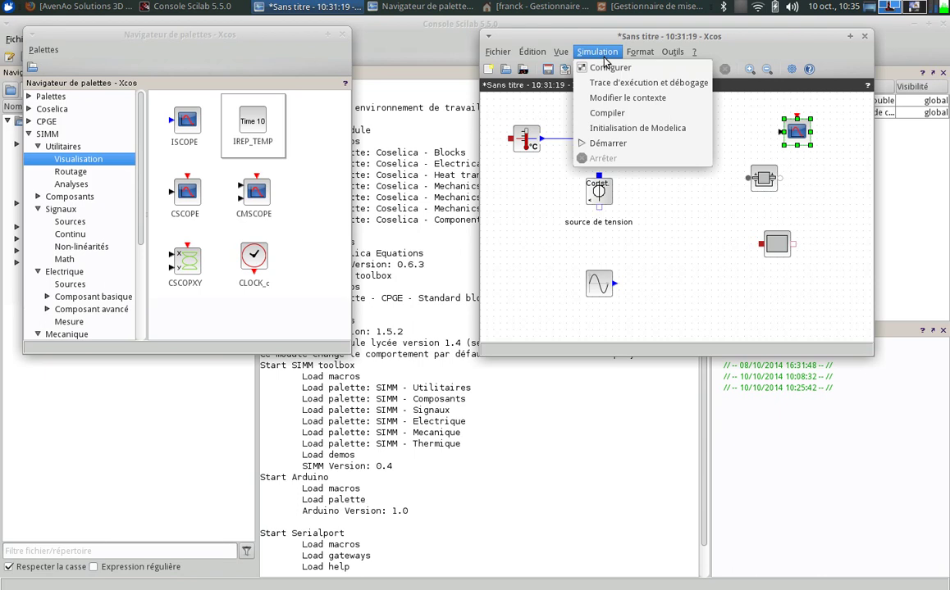
click(700, 246)
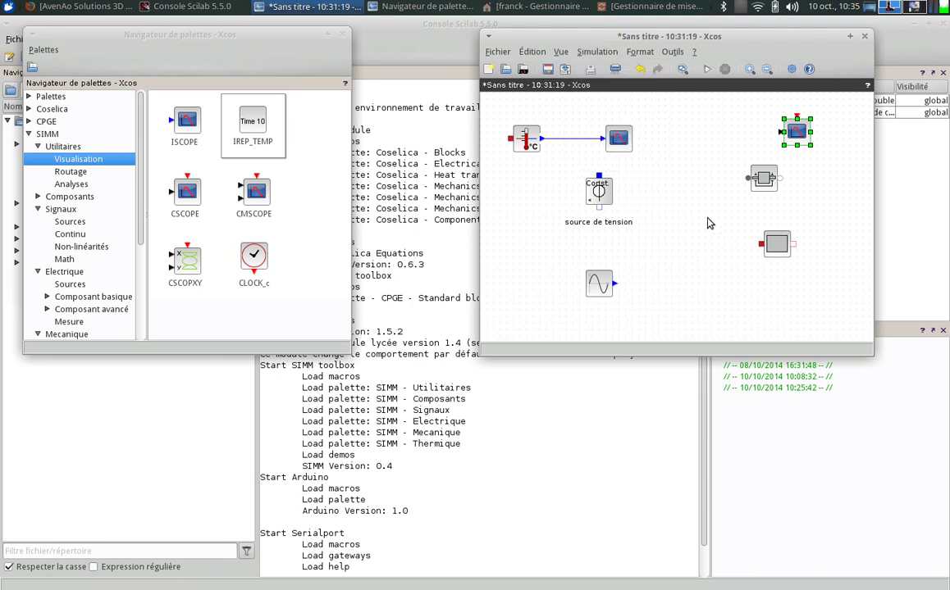
double_click(797, 133)
click(632, 465)
Delete the link between the temperature sensor and the ISCOPE, and move the ISCOPE to the free area between the voltage source and the thermal block.
click(563, 138)
key(Delete)
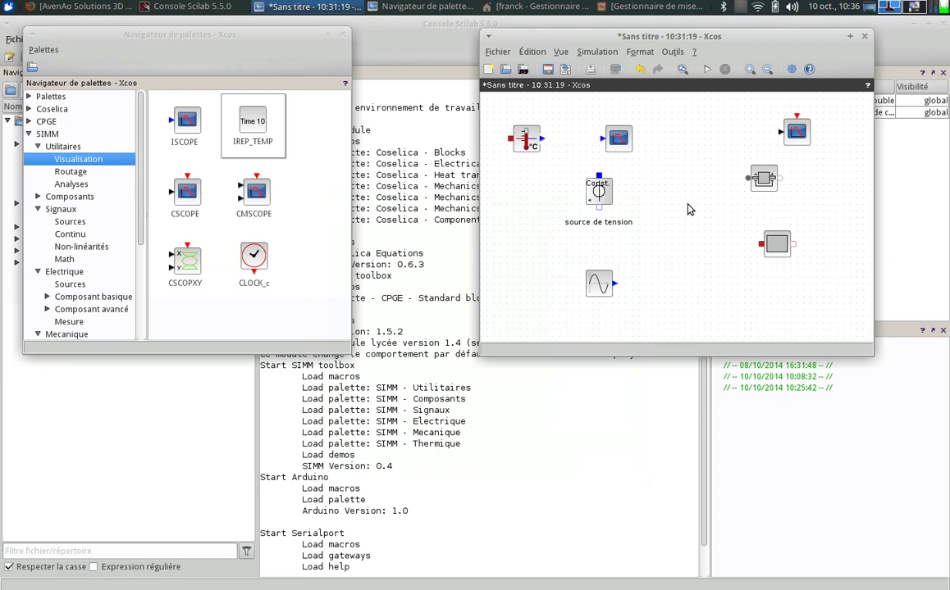
click(617, 141)
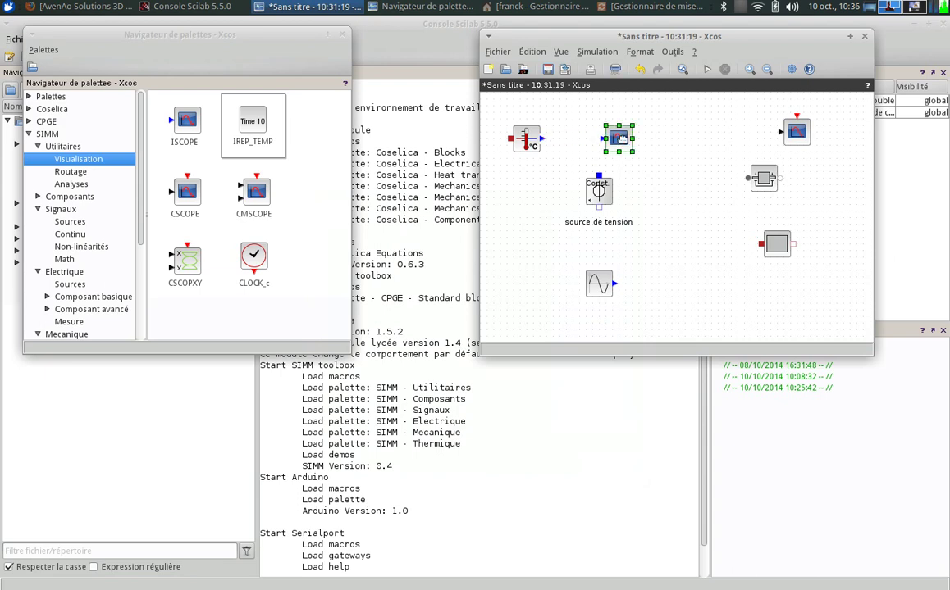
drag(618, 144, 701, 237)
Move the CSCOPE block to the ISCOPE's former place and align the temperature sensor with its input.
click(796, 132)
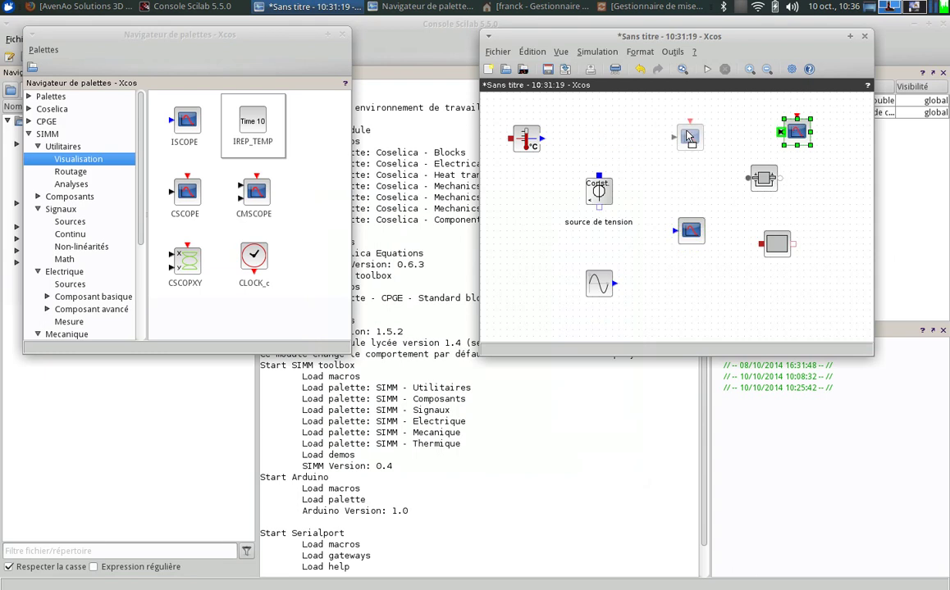
drag(795, 133, 645, 138)
click(526, 148)
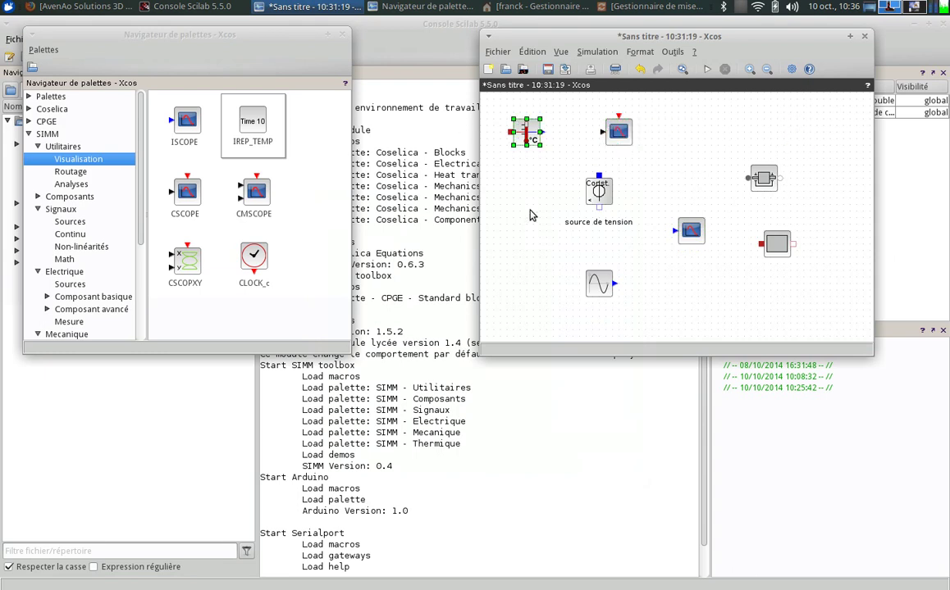
click(532, 214)
Place a CBI_RealOutput block from SIMM's Utilitaires Routage palette between the temperature sensor and the CSCOPE, and connect it to both.
drag(144, 233, 144, 239)
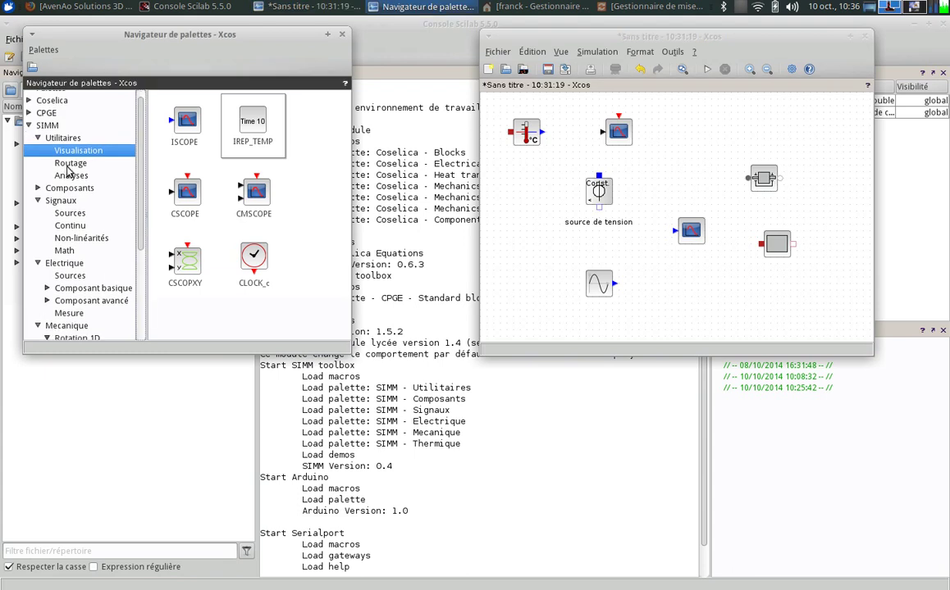
click(71, 164)
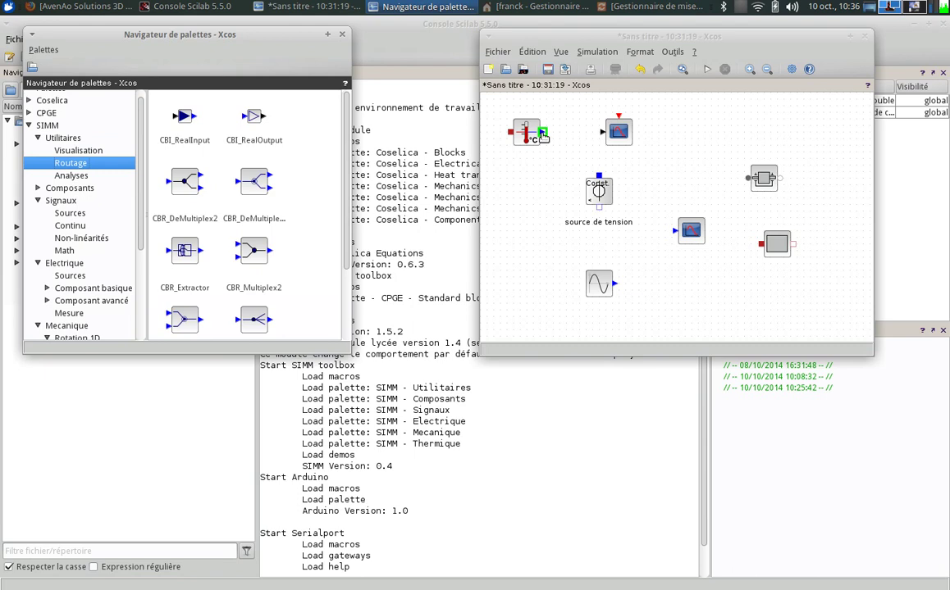
drag(261, 123, 602, 136)
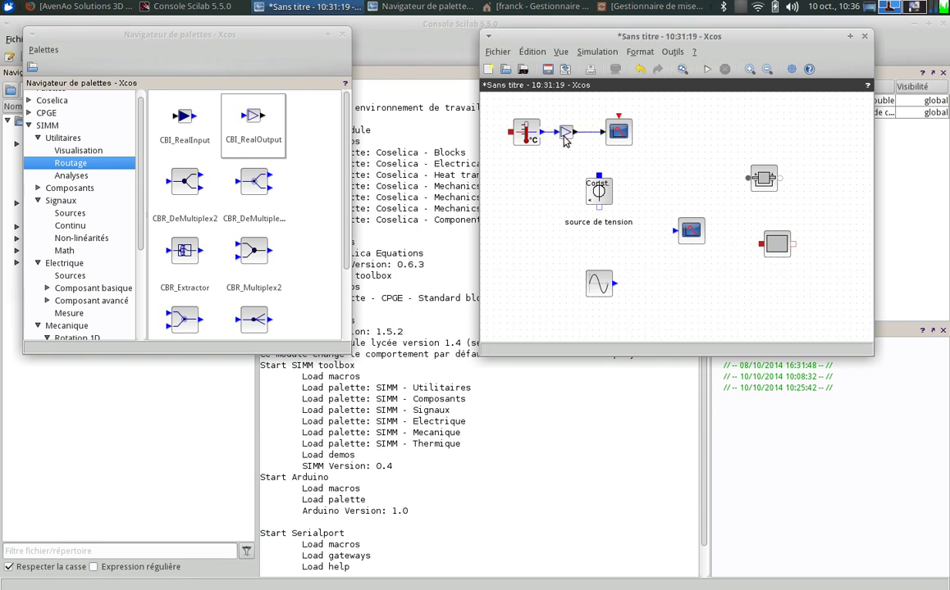
click(564, 162)
click(565, 132)
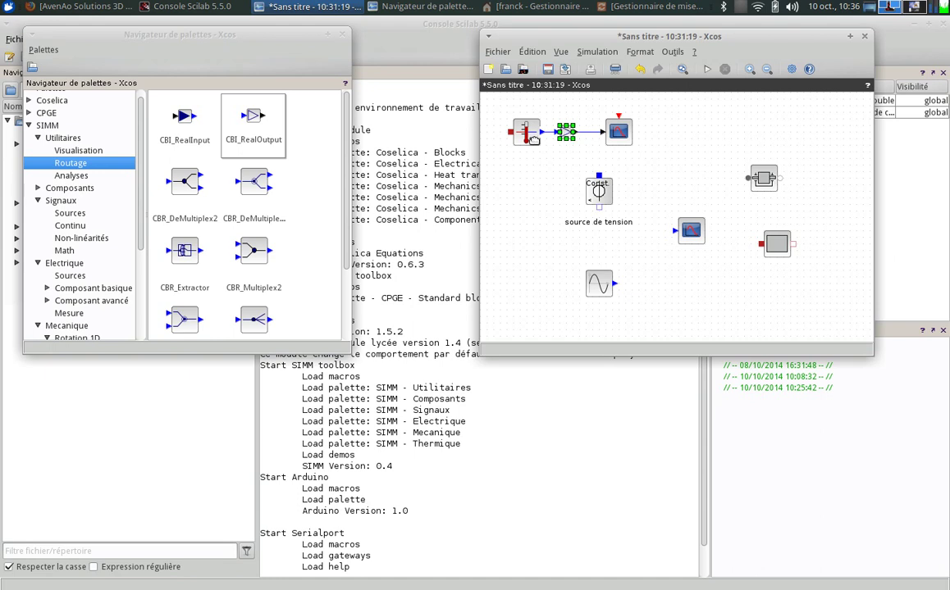
Label the temperature sensor block "Capteur LM35".
right_click(525, 134)
mouse_move(584, 229)
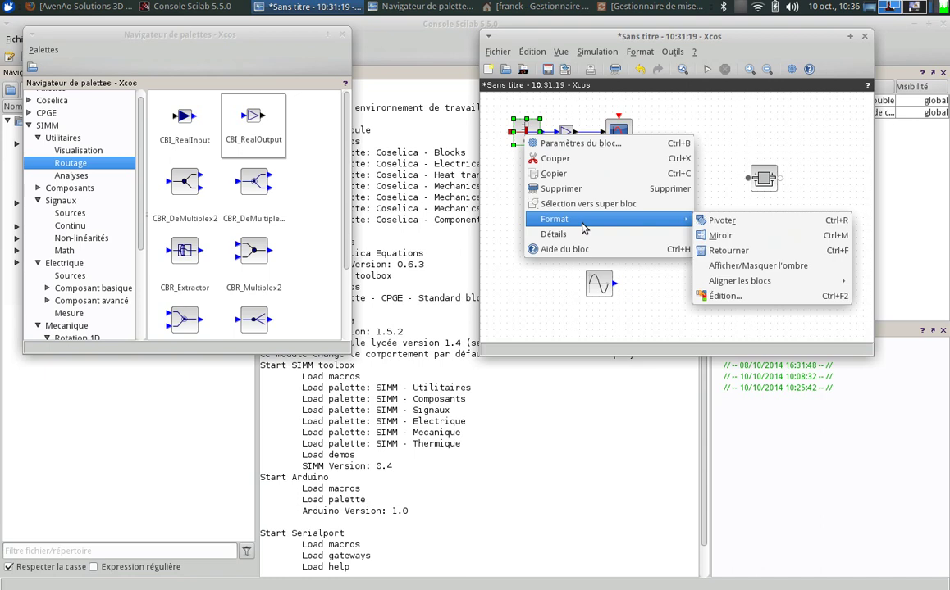
click(753, 298)
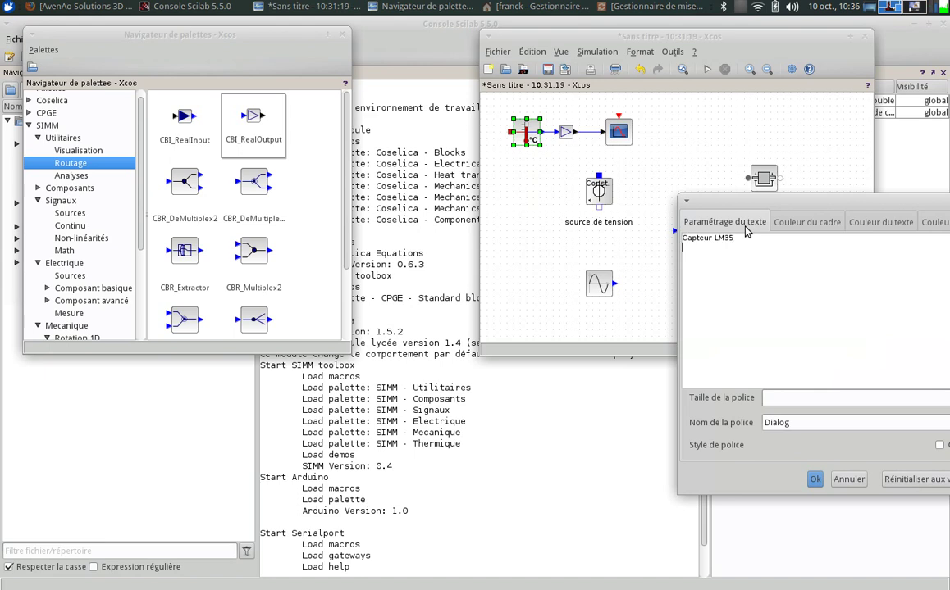
click(814, 479)
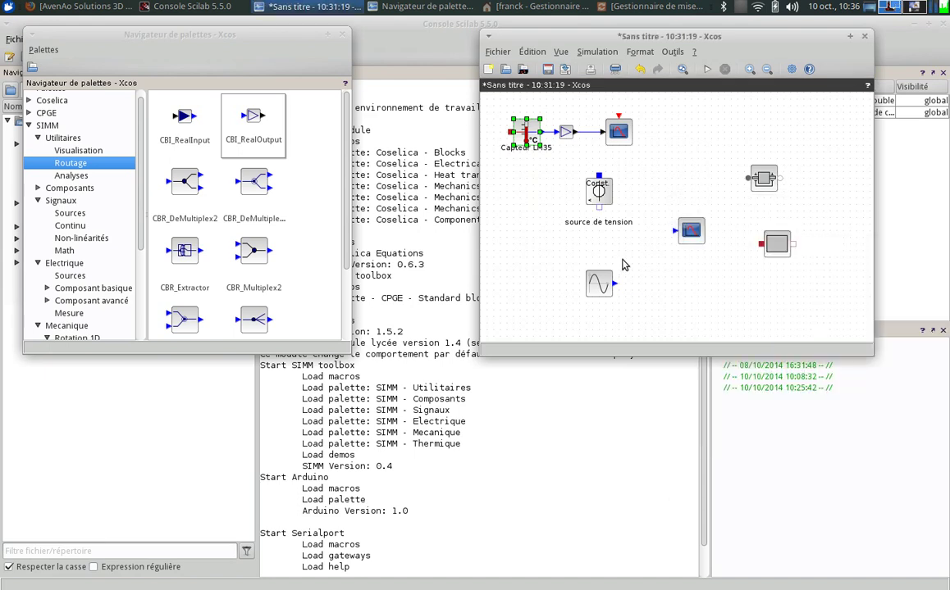
click(536, 159)
Label the CBI_RealOutput block with the placeholder text "fqgqfqs".
click(564, 134)
right_click(566, 136)
mouse_move(662, 223)
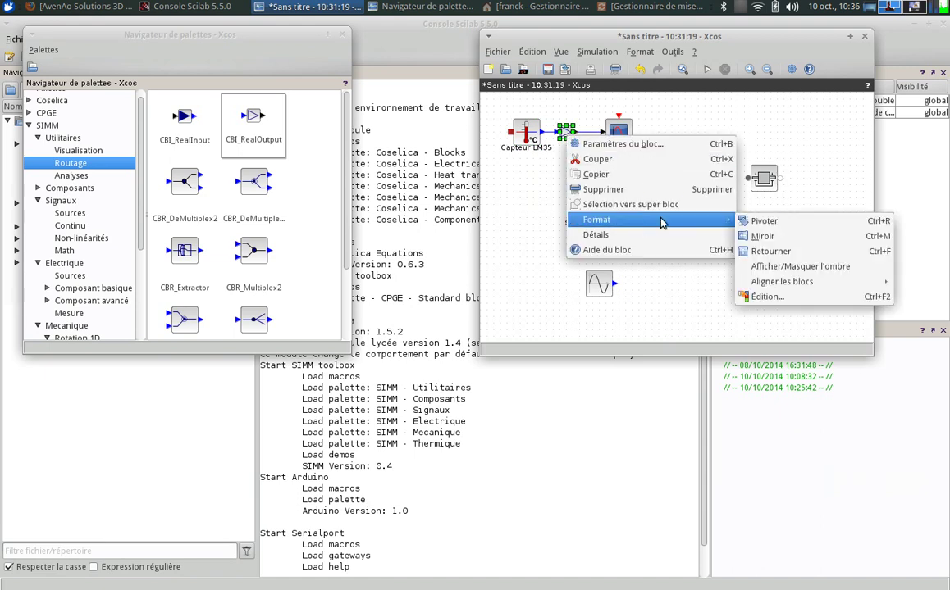
click(767, 297)
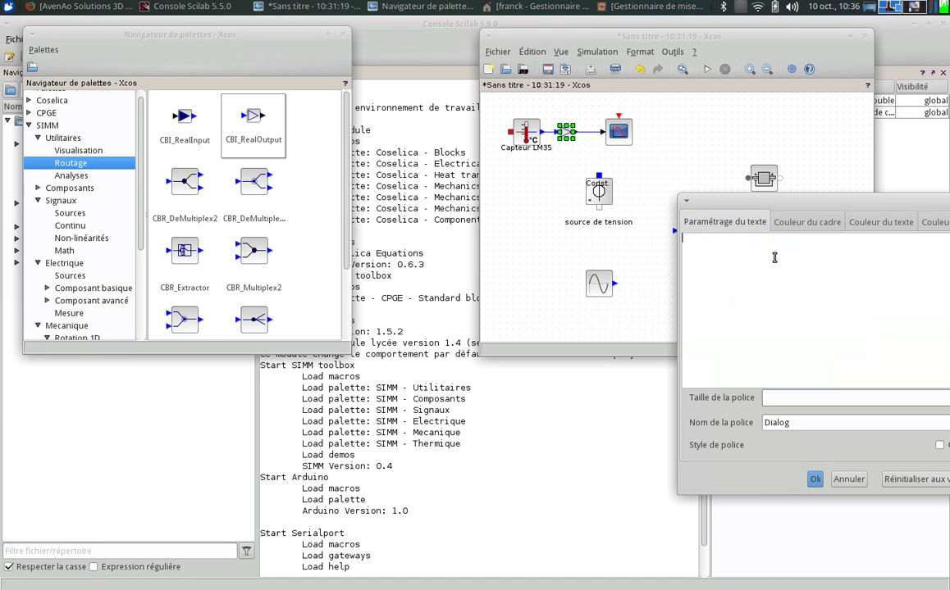
text(fqsdfs)
click(815, 479)
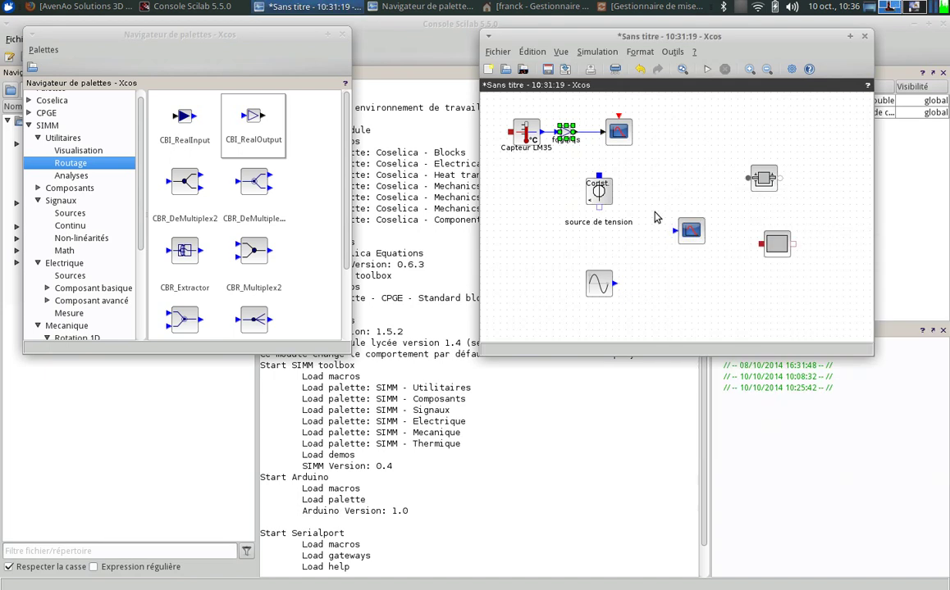
click(654, 172)
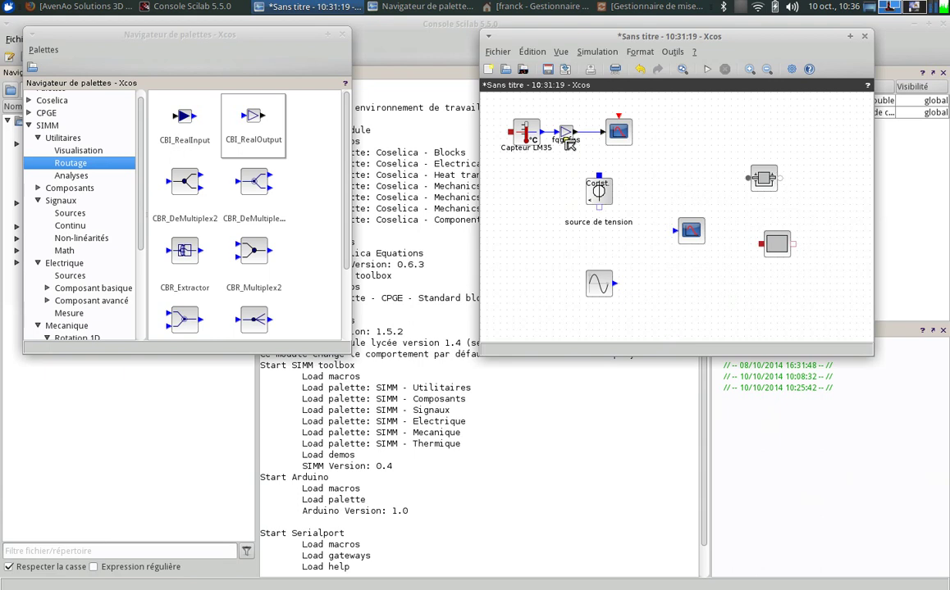
Remove the placeholder label from the CBI_RealOutput block.
right_click(566, 139)
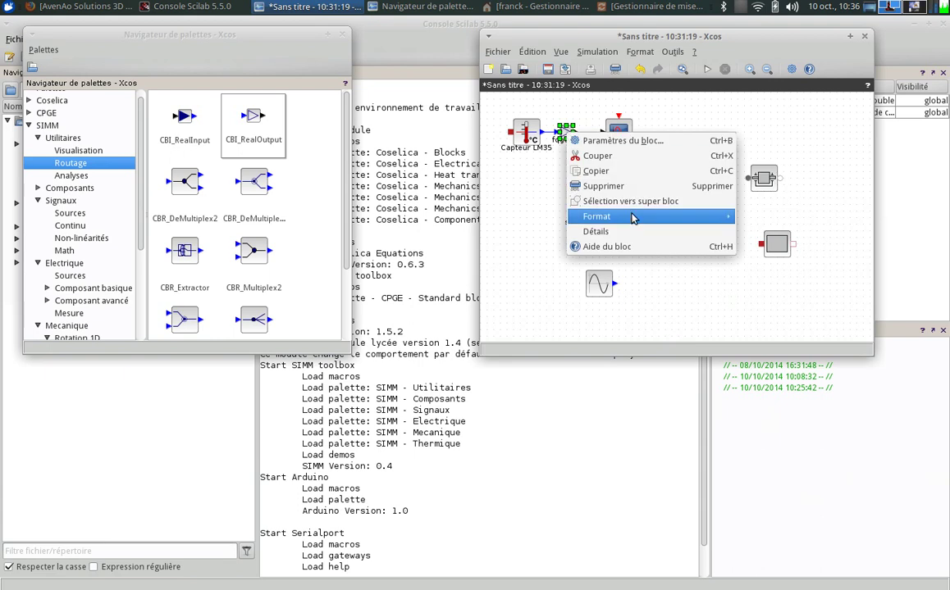
mouse_move(637, 216)
click(748, 293)
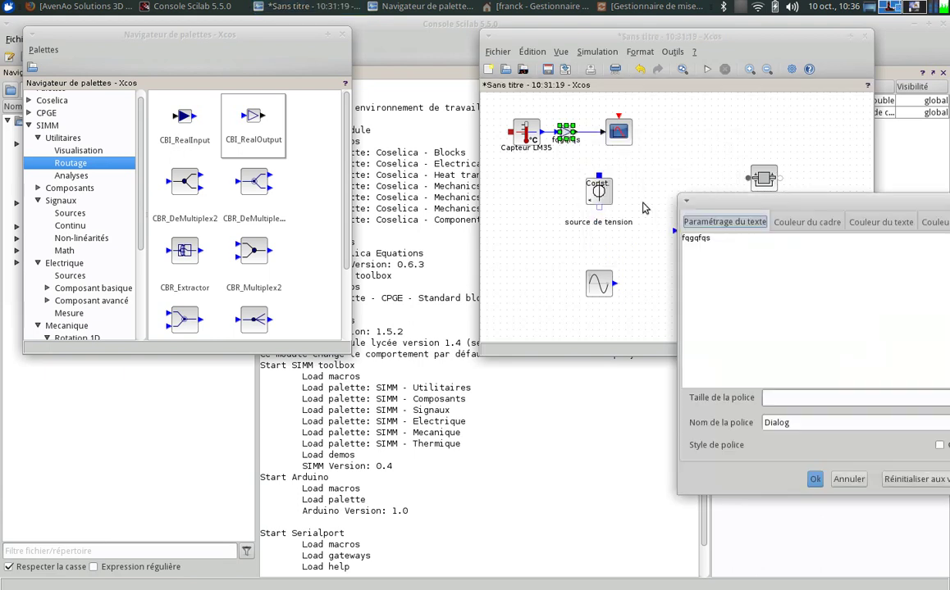
double_click(732, 236)
key(BackSpace)
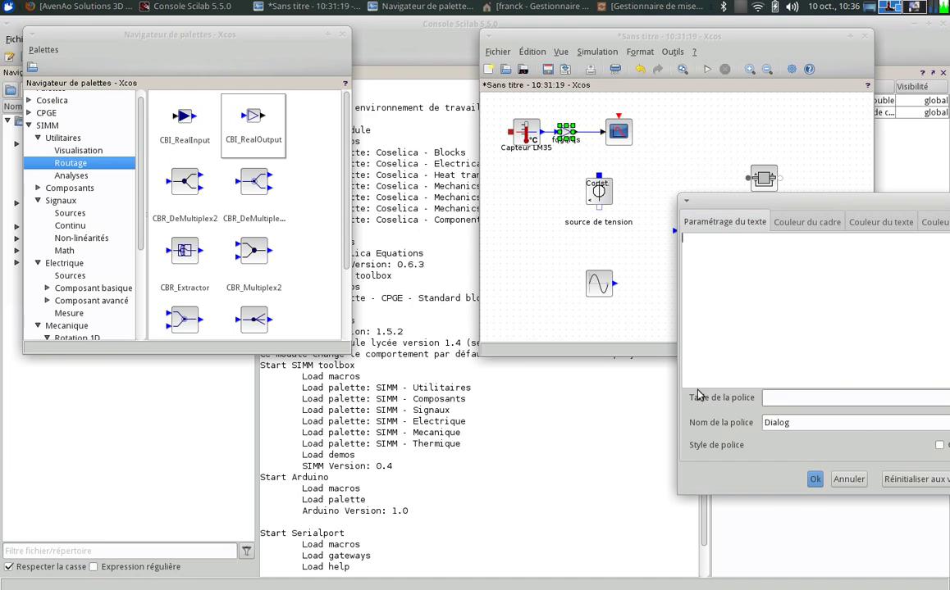
click(815, 479)
click(513, 257)
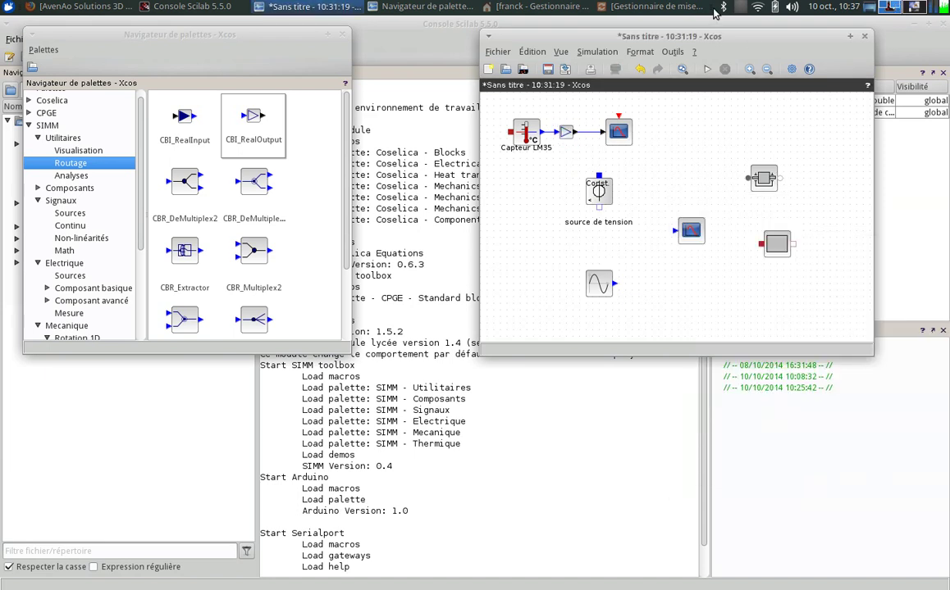
click(890, 7)
click(769, 39)
click(741, 11)
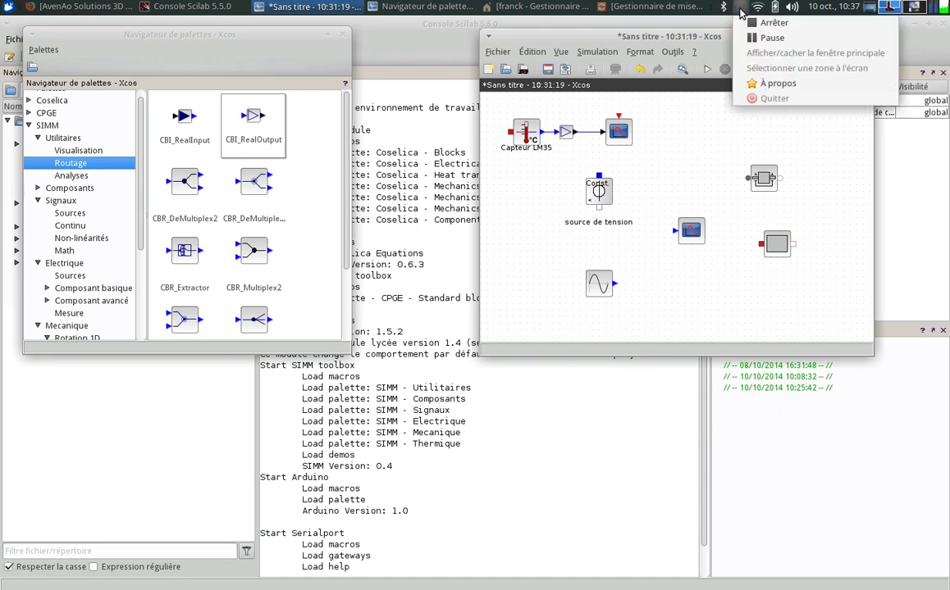